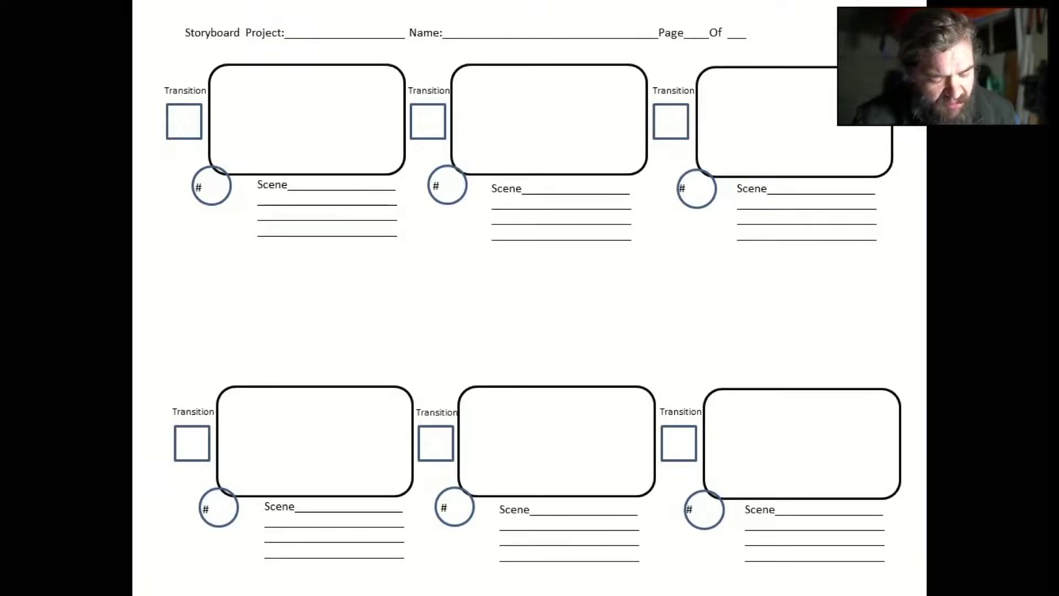
Handwrite 'Sandwich', the author's name and 'Page 1 of 1' in the storyboard header
{"action": "mouse_move", "coordinate": [298, 21]}
{"action": "left_mouse_down"}
{"action": "mouse_move", "coordinate": [293, 37]}
{"action": "mouse_move", "coordinate": [398, 32]}
{"action": "left_mouse_up"}
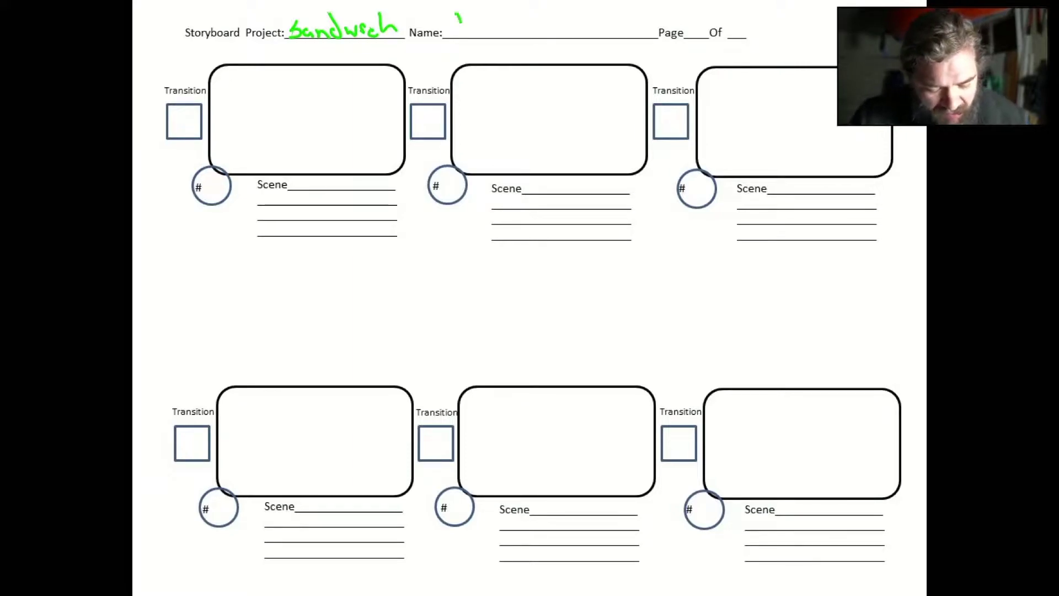
{"action": "mouse_move", "coordinate": [458, 5]}
{"action": "left_mouse_down"}
{"action": "mouse_move", "coordinate": [492, 32]}
{"action": "mouse_move", "coordinate": [490, 51]}
{"action": "mouse_move", "coordinate": [507, 28]}
{"action": "mouse_move", "coordinate": [506, 46]}
{"action": "mouse_move", "coordinate": [513, 19]}
{"action": "mouse_move", "coordinate": [532, 39]}
{"action": "left_mouse_up"}
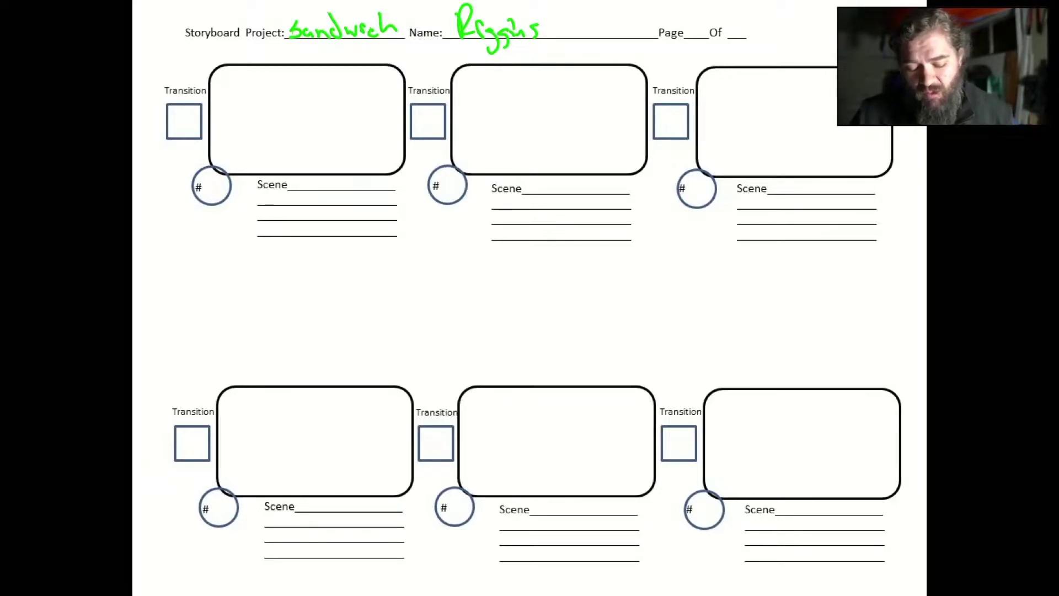
{"action": "mouse_move", "coordinate": [735, 12]}
{"action": "left_mouse_down"}
{"action": "mouse_move", "coordinate": [736, 35]}
{"action": "mouse_move", "coordinate": [694, 36]}
{"action": "left_mouse_up"}
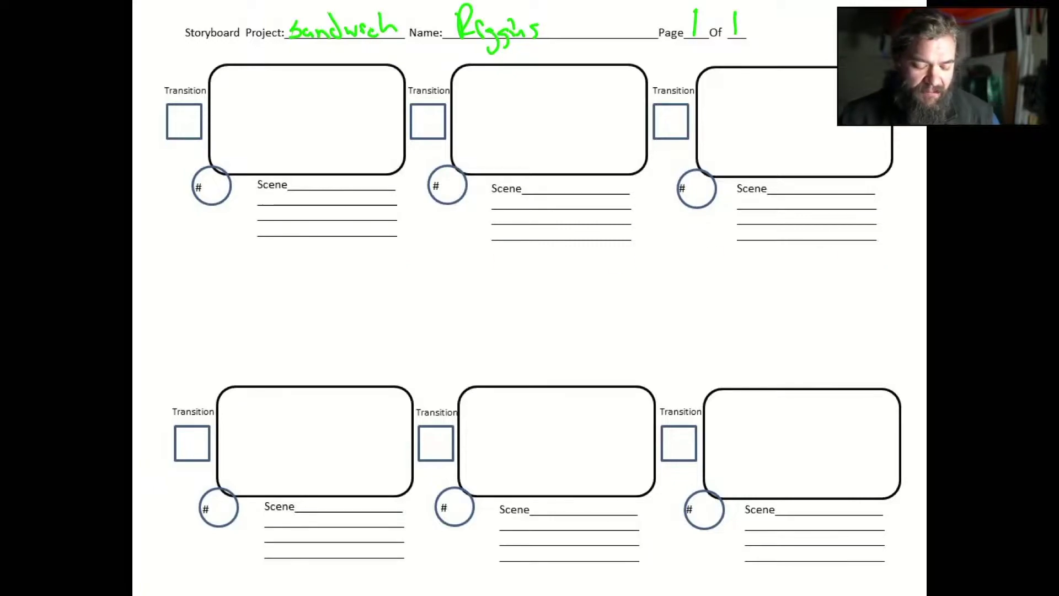
{"action": "key", "text": "e"}
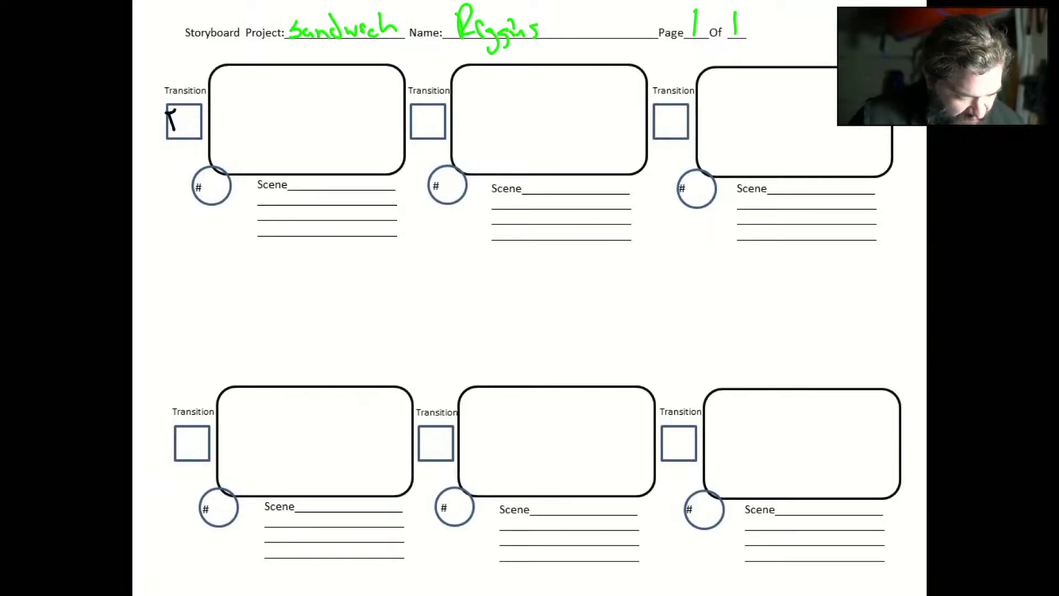
Write FI in the first transition box and draw a sky line and sun in panel 1
{"action": "left_click_drag", "start_coordinate": [188, 110], "coordinate": [189, 128]}
{"action": "left_click_drag", "start_coordinate": [181, 112], "coordinate": [194, 108]}
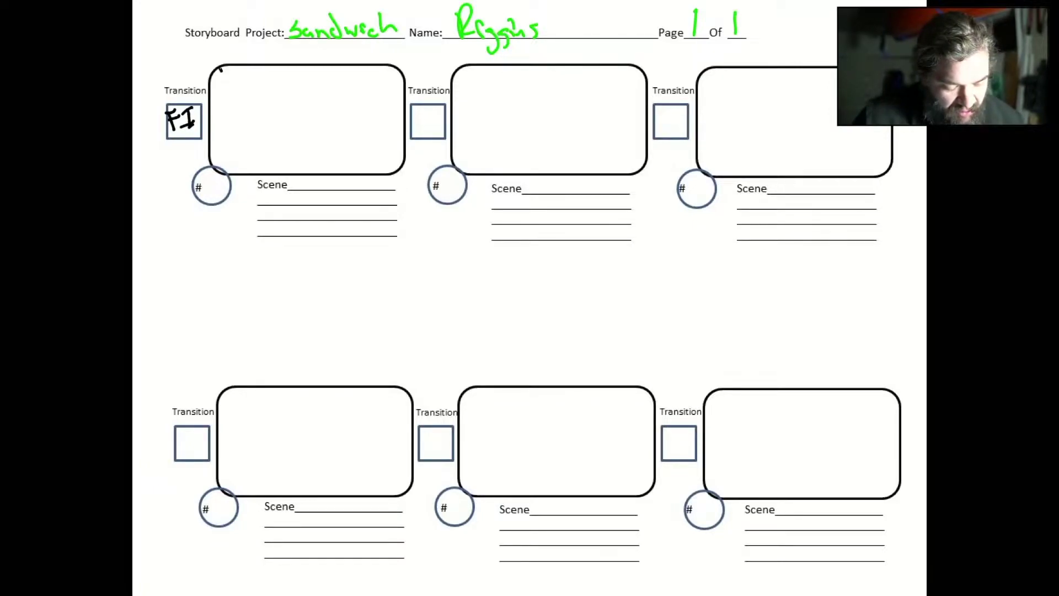
{"action": "mouse_move", "coordinate": [220, 66]}
{"action": "left_mouse_down"}
{"action": "mouse_move", "coordinate": [267, 72]}
{"action": "mouse_move", "coordinate": [384, 73]}
{"action": "left_mouse_up"}
{"action": "left_click_drag", "start_coordinate": [389, 58], "coordinate": [387, 71]}
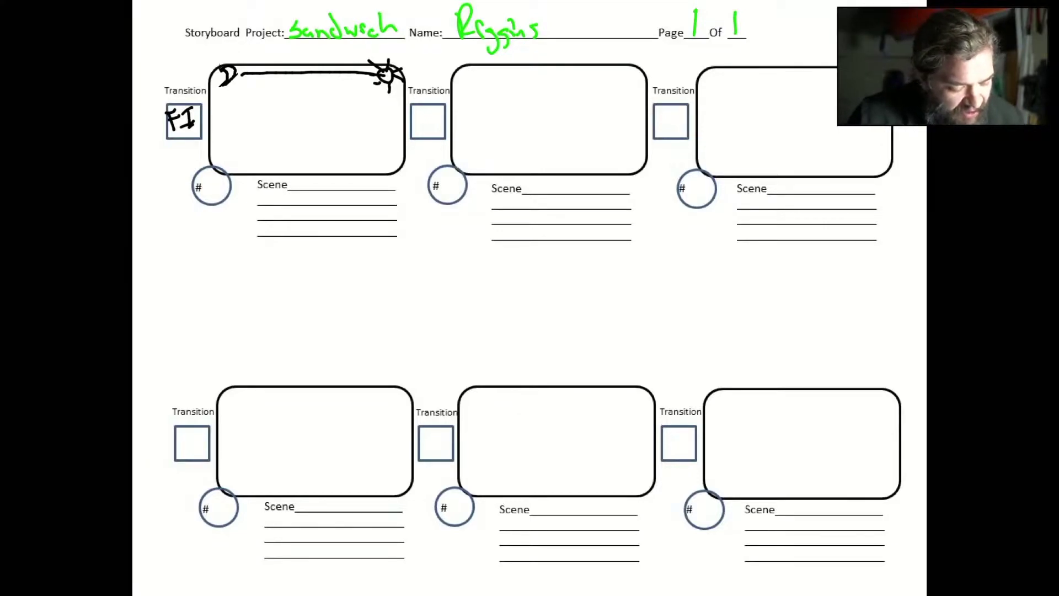
Sketch a jar with its lid in the first panel
{"action": "mouse_move", "coordinate": [254, 97]}
{"action": "left_mouse_down"}
{"action": "mouse_move", "coordinate": [276, 100]}
{"action": "mouse_move", "coordinate": [271, 119]}
{"action": "mouse_move", "coordinate": [227, 114]}
{"action": "mouse_move", "coordinate": [272, 118]}
{"action": "mouse_move", "coordinate": [282, 164]}
{"action": "left_mouse_up"}
{"action": "left_click_drag", "start_coordinate": [222, 118], "coordinate": [262, 164]}
{"action": "mouse_move", "coordinate": [240, 135]}
{"action": "left_mouse_down"}
{"action": "mouse_move", "coordinate": [276, 129]}
{"action": "mouse_move", "coordinate": [253, 147]}
{"action": "mouse_move", "coordinate": [278, 146]}
{"action": "left_mouse_up"}
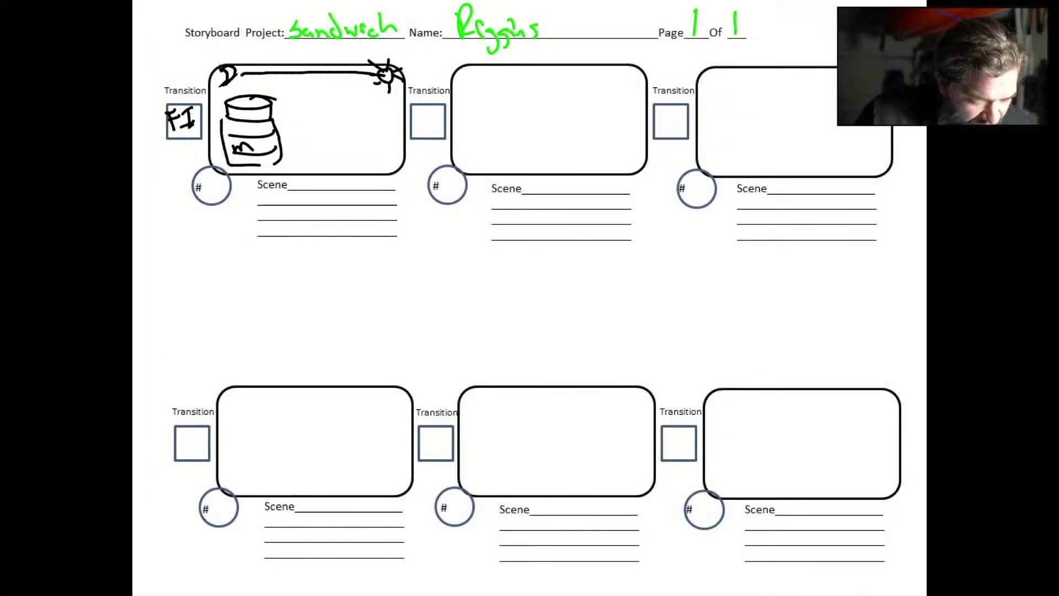
Draw two bread slices on a plate and a knife beside them in panel 1
{"action": "mouse_move", "coordinate": [281, 128]}
{"action": "left_mouse_down"}
{"action": "mouse_move", "coordinate": [312, 118]}
{"action": "mouse_move", "coordinate": [342, 136]}
{"action": "mouse_move", "coordinate": [280, 128]}
{"action": "mouse_move", "coordinate": [347, 139]}
{"action": "left_mouse_up"}
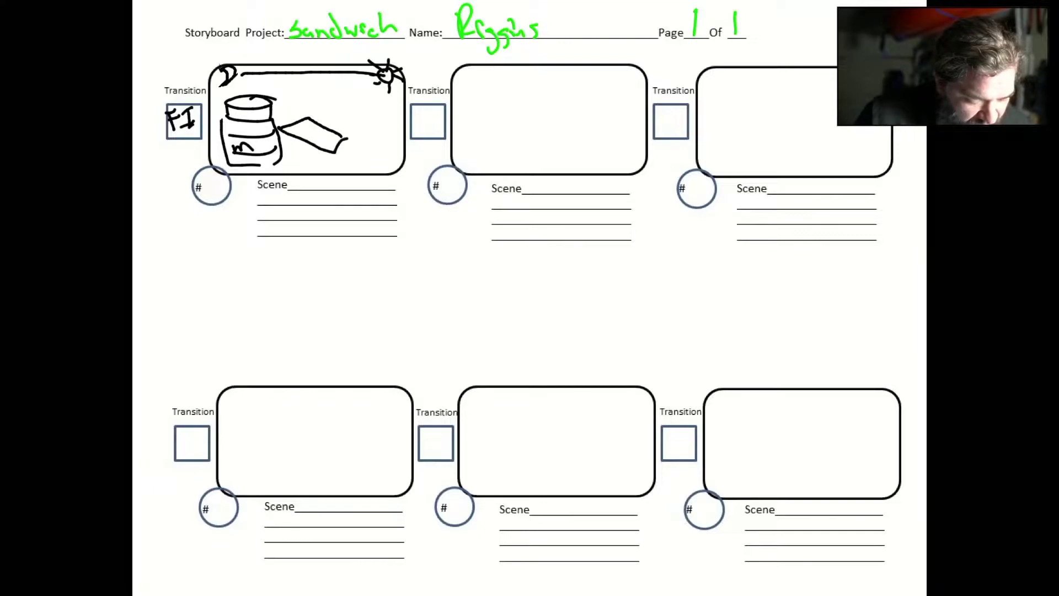
{"action": "left_click_drag", "start_coordinate": [280, 130], "coordinate": [336, 154]}
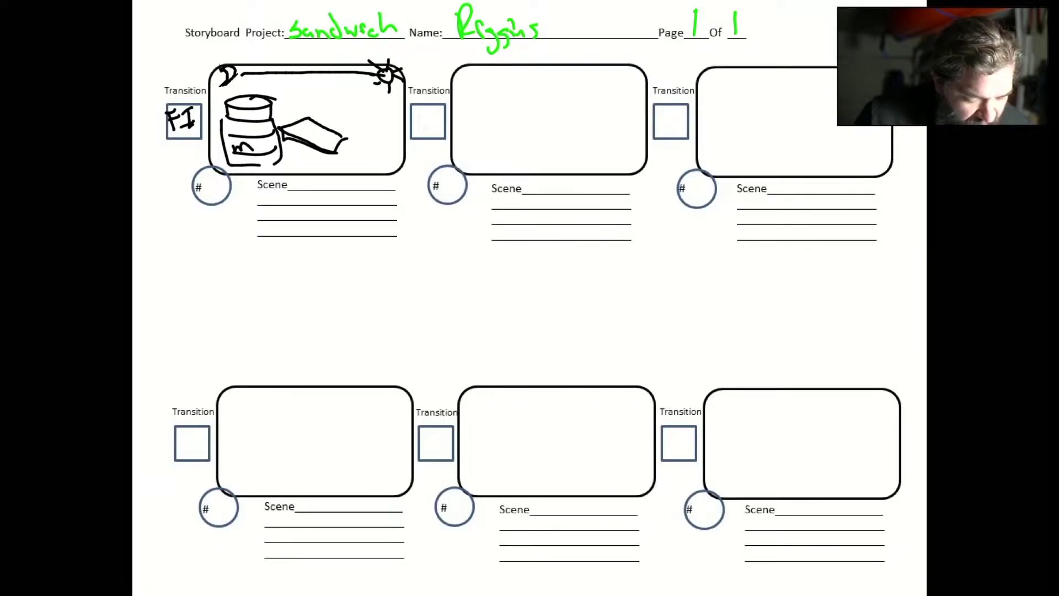
{"action": "mouse_move", "coordinate": [284, 109]}
{"action": "left_mouse_down"}
{"action": "mouse_move", "coordinate": [328, 127]}
{"action": "mouse_move", "coordinate": [327, 102]}
{"action": "mouse_move", "coordinate": [351, 131]}
{"action": "mouse_move", "coordinate": [319, 131]}
{"action": "mouse_move", "coordinate": [326, 155]}
{"action": "mouse_move", "coordinate": [348, 140]}
{"action": "left_mouse_up"}
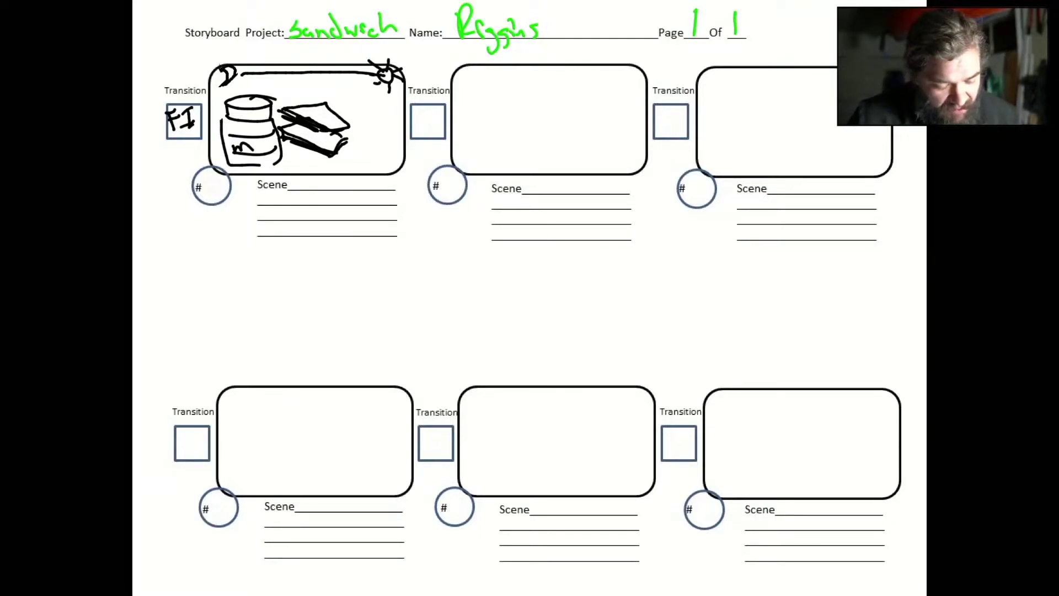
{"action": "mouse_move", "coordinate": [360, 125]}
{"action": "left_mouse_down"}
{"action": "mouse_move", "coordinate": [332, 160]}
{"action": "mouse_move", "coordinate": [283, 157]}
{"action": "mouse_move", "coordinate": [312, 156]}
{"action": "mouse_move", "coordinate": [340, 124]}
{"action": "left_mouse_up"}
{"action": "left_click_drag", "start_coordinate": [401, 99], "coordinate": [225, 95]}
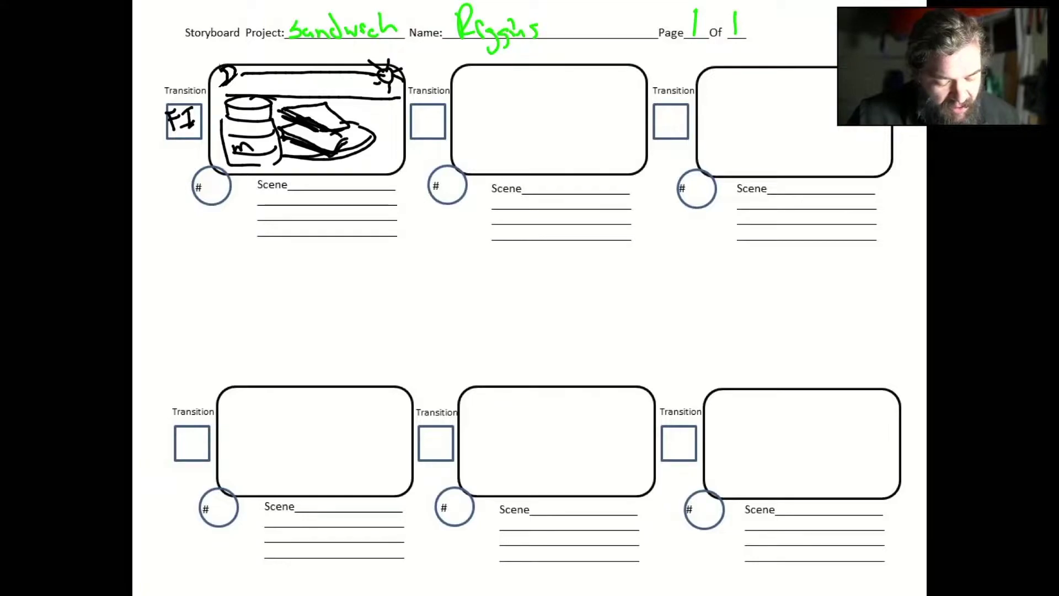
{"action": "left_click_drag", "start_coordinate": [346, 108], "coordinate": [383, 118]}
{"action": "mouse_move", "coordinate": [361, 107]}
{"action": "left_mouse_down"}
{"action": "mouse_move", "coordinate": [384, 117]}
{"action": "mouse_move", "coordinate": [368, 126]}
{"action": "left_mouse_up"}
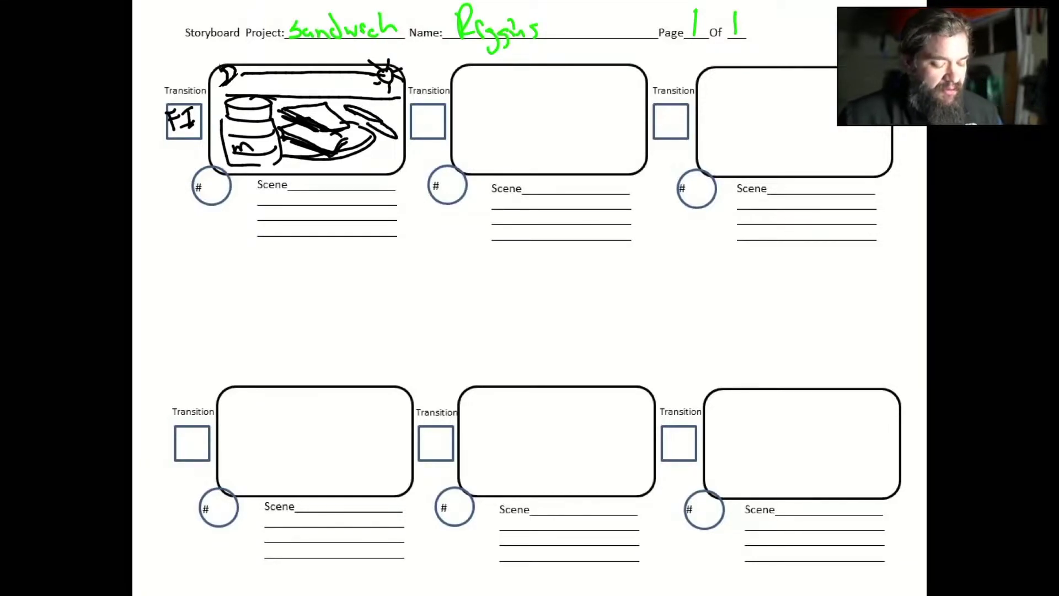
Number the first clip 1 and write 'static cam' as its first scene note
{"action": "left_click_drag", "start_coordinate": [208, 176], "coordinate": [211, 192]}
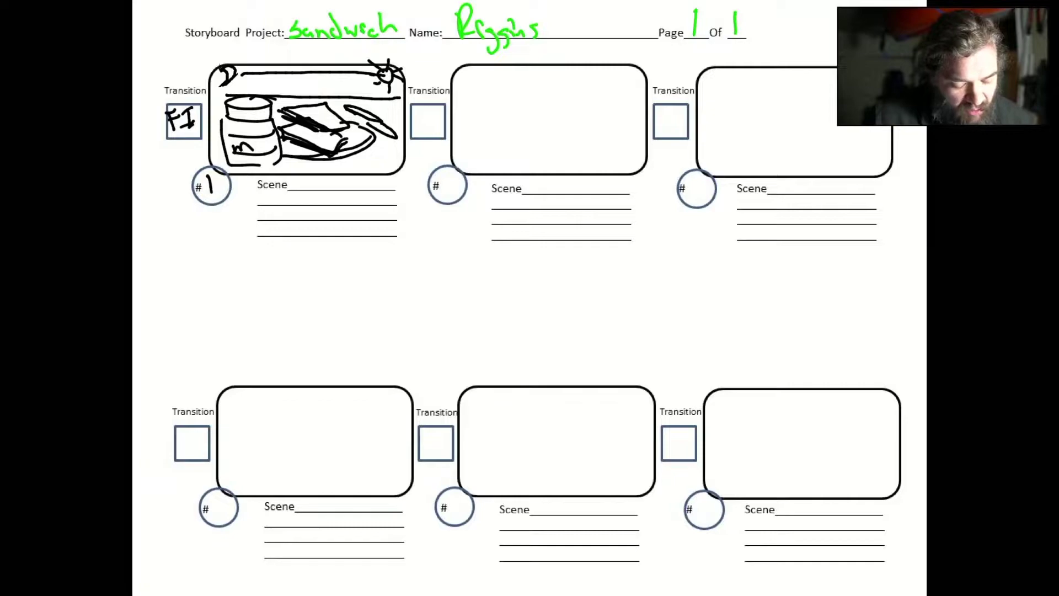
{"action": "left_click_drag", "start_coordinate": [298, 177], "coordinate": [291, 194]}
{"action": "mouse_move", "coordinate": [307, 175]}
{"action": "left_mouse_down"}
{"action": "mouse_move", "coordinate": [307, 194]}
{"action": "mouse_move", "coordinate": [313, 182]}
{"action": "left_mouse_up"}
{"action": "left_click_drag", "start_coordinate": [314, 182], "coordinate": [321, 191]}
{"action": "mouse_move", "coordinate": [327, 169]}
{"action": "left_mouse_down"}
{"action": "mouse_move", "coordinate": [327, 196]}
{"action": "mouse_move", "coordinate": [335, 183]}
{"action": "left_mouse_up"}
{"action": "left_click_drag", "start_coordinate": [335, 181], "coordinate": [341, 191]}
{"action": "mouse_move", "coordinate": [351, 186]}
{"action": "left_mouse_down"}
{"action": "mouse_move", "coordinate": [343, 193]}
{"action": "mouse_move", "coordinate": [405, 191]}
{"action": "left_mouse_up"}
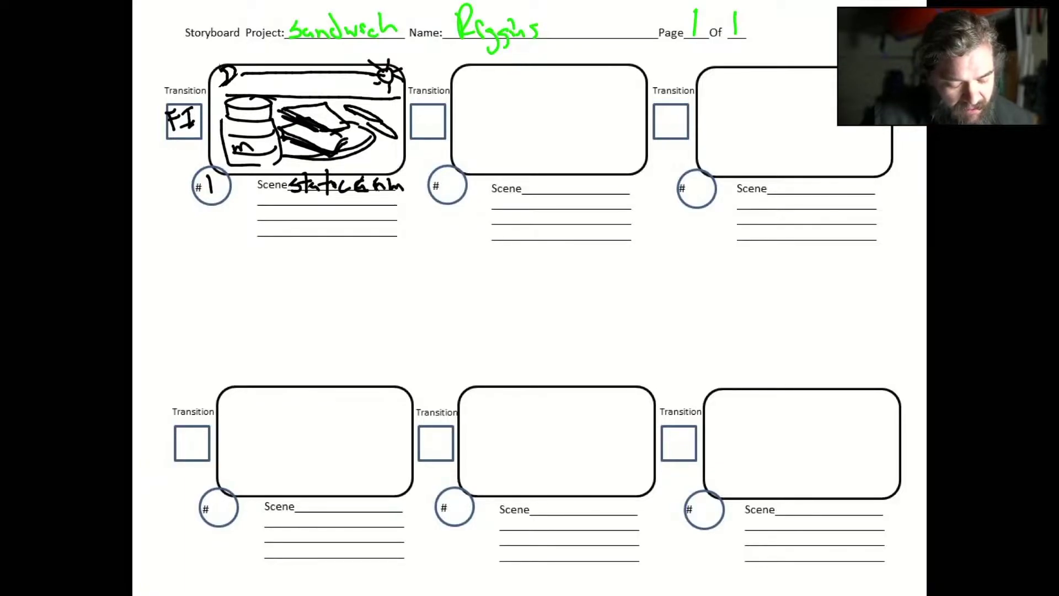
Write 'Zoom Truck Left' on the next note lines and draw a blue leftward arrow
{"action": "mouse_move", "coordinate": [255, 194]}
{"action": "left_mouse_down"}
{"action": "mouse_move", "coordinate": [269, 197]}
{"action": "mouse_move", "coordinate": [257, 208]}
{"action": "left_mouse_up"}
{"action": "left_click_drag", "start_coordinate": [257, 208], "coordinate": [276, 201]}
{"action": "left_click_drag", "start_coordinate": [285, 199], "coordinate": [293, 209]}
{"action": "left_click_drag", "start_coordinate": [292, 200], "coordinate": [321, 202]}
{"action": "left_click", "coordinate": [318, 196]}
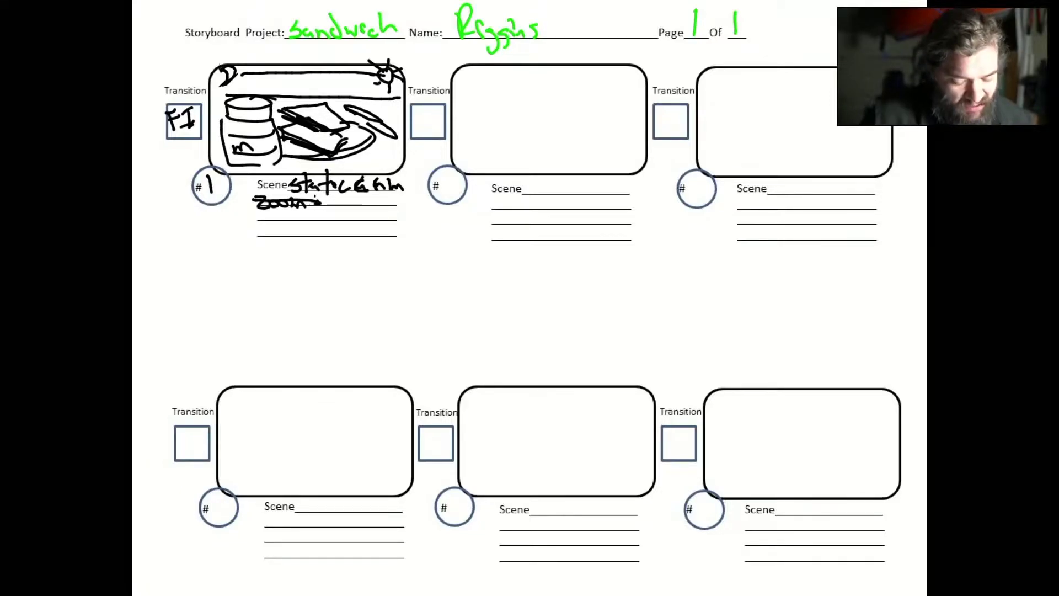
{"action": "mouse_move", "coordinate": [339, 194]}
{"action": "left_mouse_down"}
{"action": "mouse_move", "coordinate": [338, 208]}
{"action": "mouse_move", "coordinate": [345, 194]}
{"action": "mouse_move", "coordinate": [370, 207]}
{"action": "left_mouse_up"}
{"action": "mouse_move", "coordinate": [382, 195]}
{"action": "left_mouse_down"}
{"action": "mouse_move", "coordinate": [372, 203]}
{"action": "mouse_move", "coordinate": [388, 209]}
{"action": "left_mouse_up"}
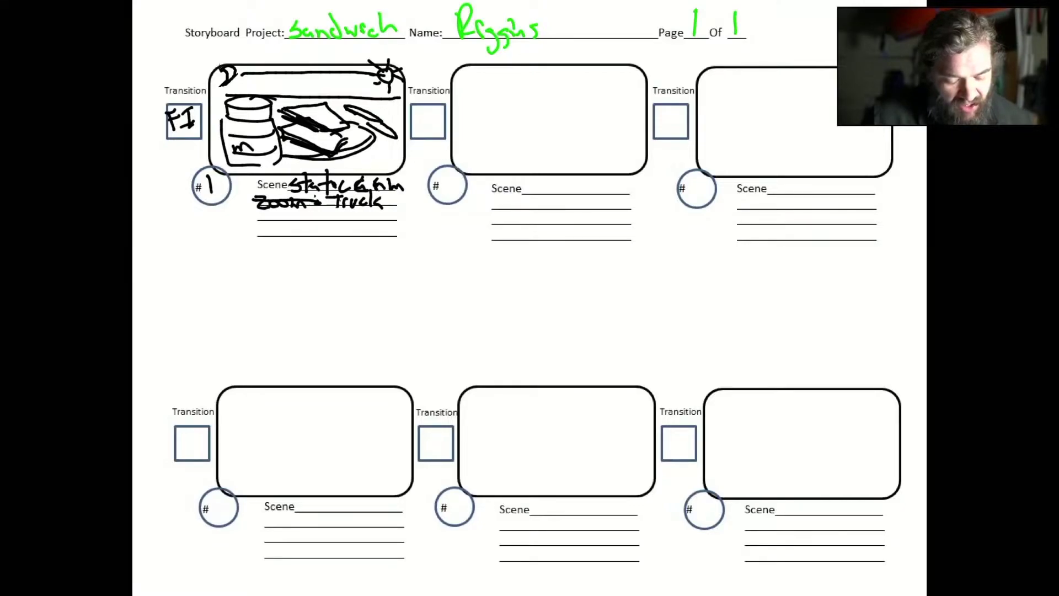
{"action": "mouse_move", "coordinate": [290, 212]}
{"action": "left_mouse_down"}
{"action": "mouse_move", "coordinate": [290, 224]}
{"action": "mouse_move", "coordinate": [301, 223]}
{"action": "left_mouse_up"}
{"action": "left_click_drag", "start_coordinate": [299, 219], "coordinate": [309, 223]}
{"action": "mouse_move", "coordinate": [317, 205]}
{"action": "left_mouse_down"}
{"action": "mouse_move", "coordinate": [312, 224]}
{"action": "mouse_move", "coordinate": [320, 215]}
{"action": "left_mouse_up"}
{"action": "mouse_move", "coordinate": [322, 209]}
{"action": "left_mouse_down"}
{"action": "mouse_move", "coordinate": [324, 224]}
{"action": "mouse_move", "coordinate": [328, 213]}
{"action": "left_mouse_up"}
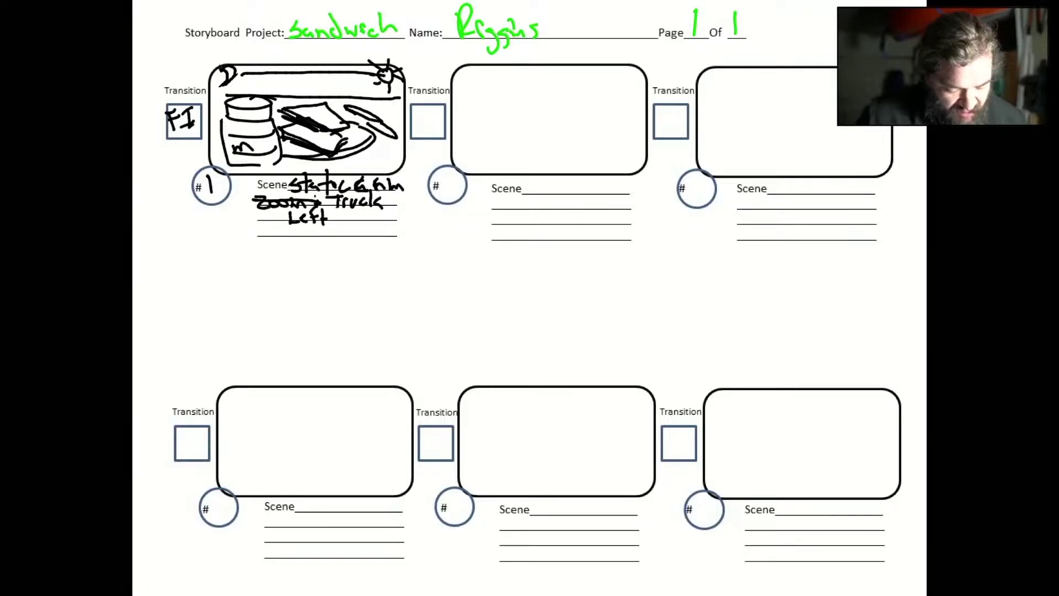
{"action": "mouse_move", "coordinate": [371, 165]}
{"action": "left_mouse_down"}
{"action": "mouse_move", "coordinate": [242, 161]}
{"action": "mouse_move", "coordinate": [242, 148]}
{"action": "mouse_move", "coordinate": [255, 171]}
{"action": "left_mouse_up"}
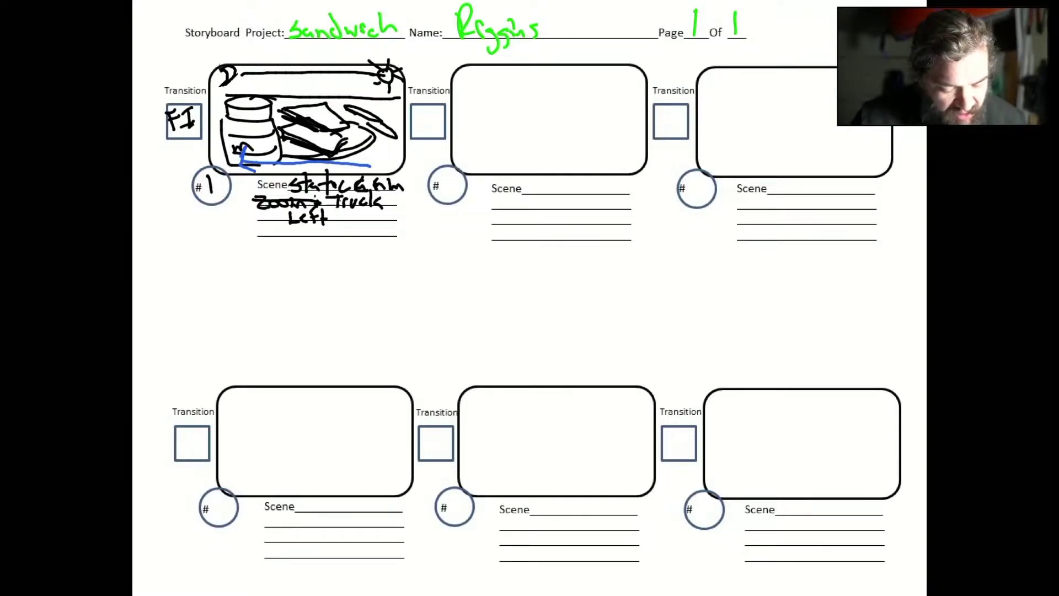
Mark panel 2's transition, number it 2, and outline a tall 3-D fridge box
{"action": "mouse_move", "coordinate": [415, 114]}
{"action": "left_mouse_down"}
{"action": "mouse_move", "coordinate": [419, 129]}
{"action": "mouse_move", "coordinate": [439, 129]}
{"action": "left_mouse_up"}
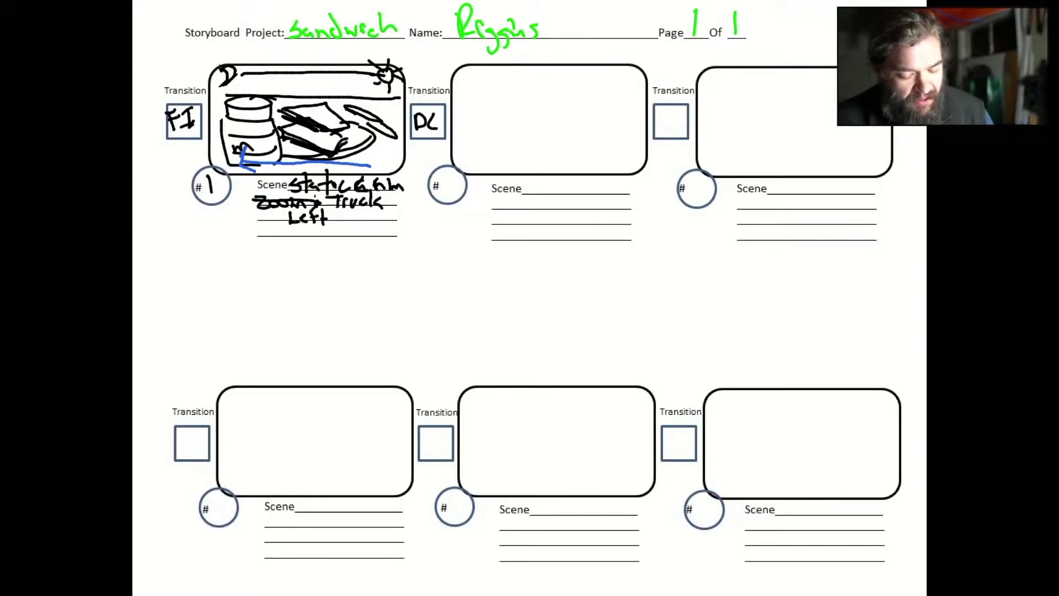
{"action": "left_click_drag", "start_coordinate": [435, 181], "coordinate": [458, 194]}
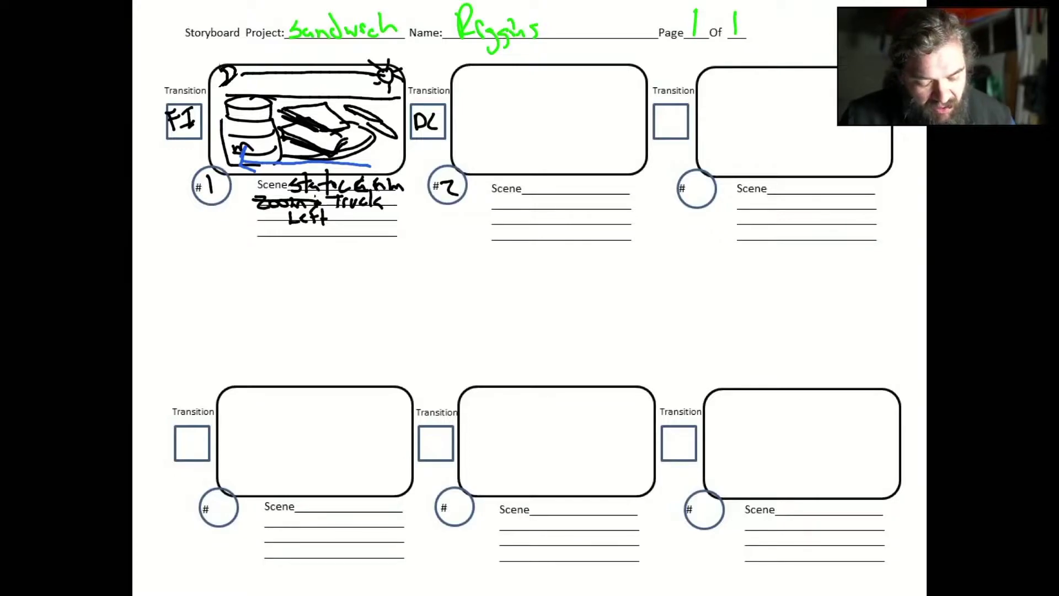
{"action": "left_click_drag", "start_coordinate": [507, 75], "coordinate": [507, 164]}
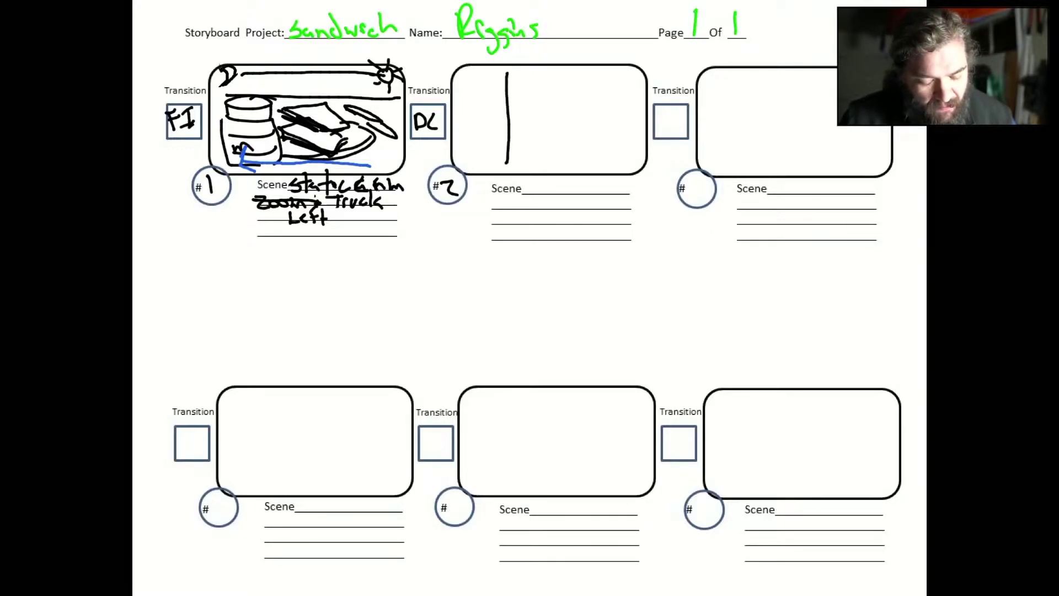
{"action": "mouse_move", "coordinate": [506, 72]}
{"action": "left_mouse_down"}
{"action": "mouse_move", "coordinate": [516, 120]}
{"action": "mouse_move", "coordinate": [508, 162]}
{"action": "left_mouse_up"}
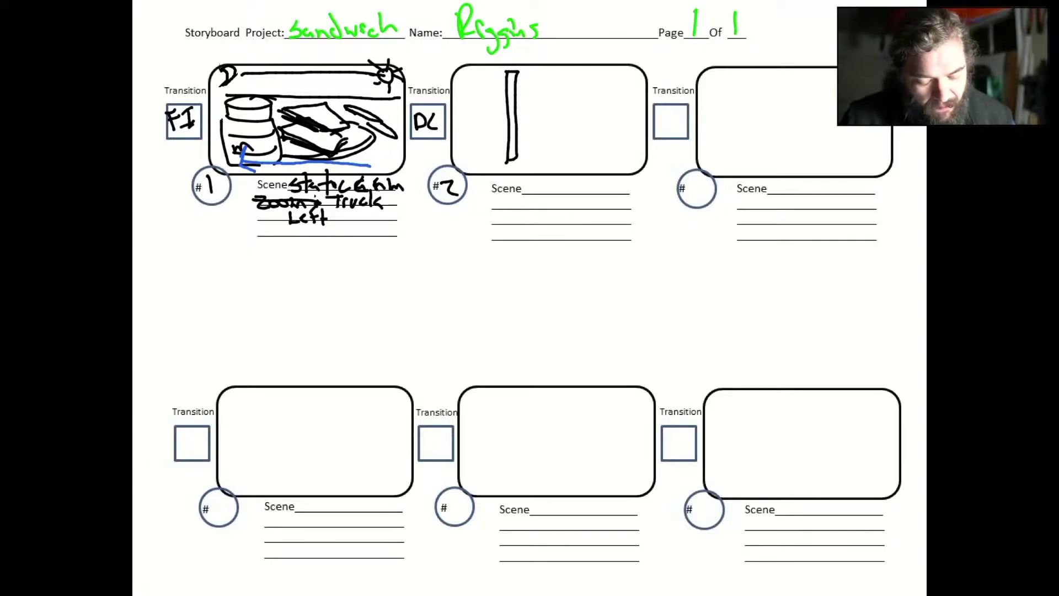
{"action": "left_click_drag", "start_coordinate": [506, 70], "coordinate": [566, 84]}
{"action": "left_click_drag", "start_coordinate": [512, 167], "coordinate": [553, 149]}
{"action": "left_click_drag", "start_coordinate": [557, 83], "coordinate": [554, 171]}
{"action": "left_click_drag", "start_coordinate": [499, 70], "coordinate": [504, 79]}
{"action": "left_click_drag", "start_coordinate": [502, 160], "coordinate": [510, 151]}
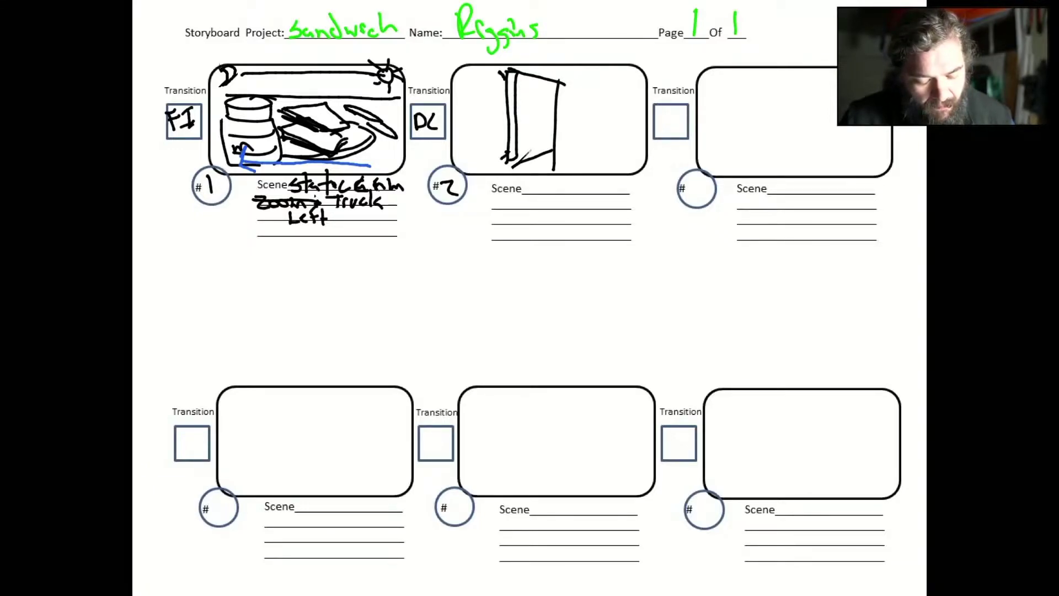
Add door handle details, the fridge's left edge, an arrow at the door and outline strokes
{"action": "left_click_drag", "start_coordinate": [527, 94], "coordinate": [531, 99]}
{"action": "left_click_drag", "start_coordinate": [532, 110], "coordinate": [544, 129]}
{"action": "left_click_drag", "start_coordinate": [532, 130], "coordinate": [528, 137]}
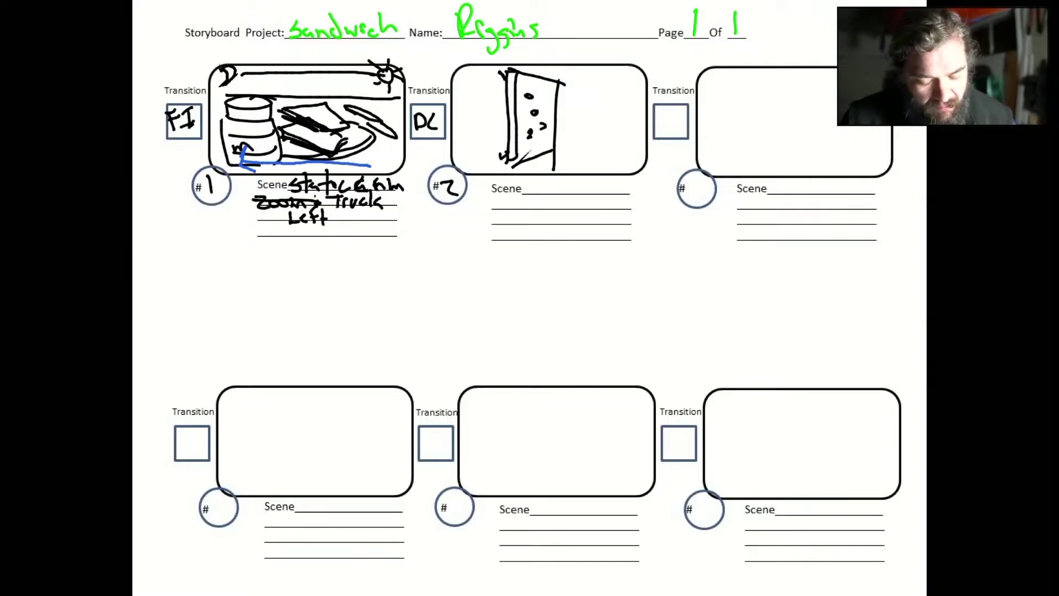
{"action": "left_click_drag", "start_coordinate": [490, 62], "coordinate": [490, 159]}
{"action": "left_click_drag", "start_coordinate": [456, 100], "coordinate": [498, 100]}
{"action": "left_click_drag", "start_coordinate": [492, 83], "coordinate": [506, 103]}
{"action": "mouse_move", "coordinate": [503, 102]}
{"action": "left_mouse_down"}
{"action": "mouse_move", "coordinate": [489, 86]}
{"action": "mouse_move", "coordinate": [503, 108]}
{"action": "left_mouse_up"}
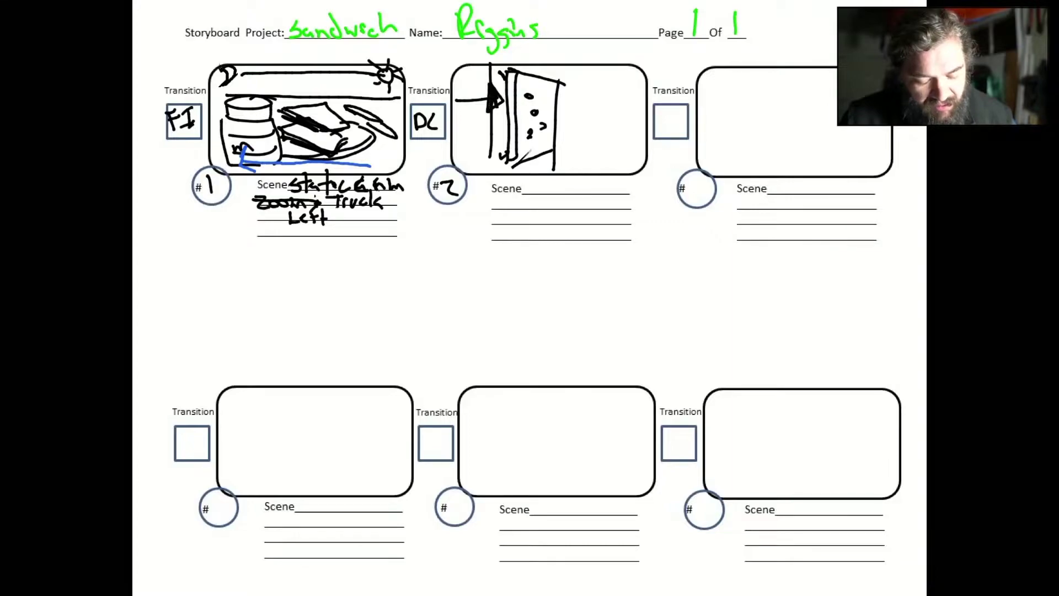
{"action": "left_click_drag", "start_coordinate": [553, 82], "coordinate": [554, 55]}
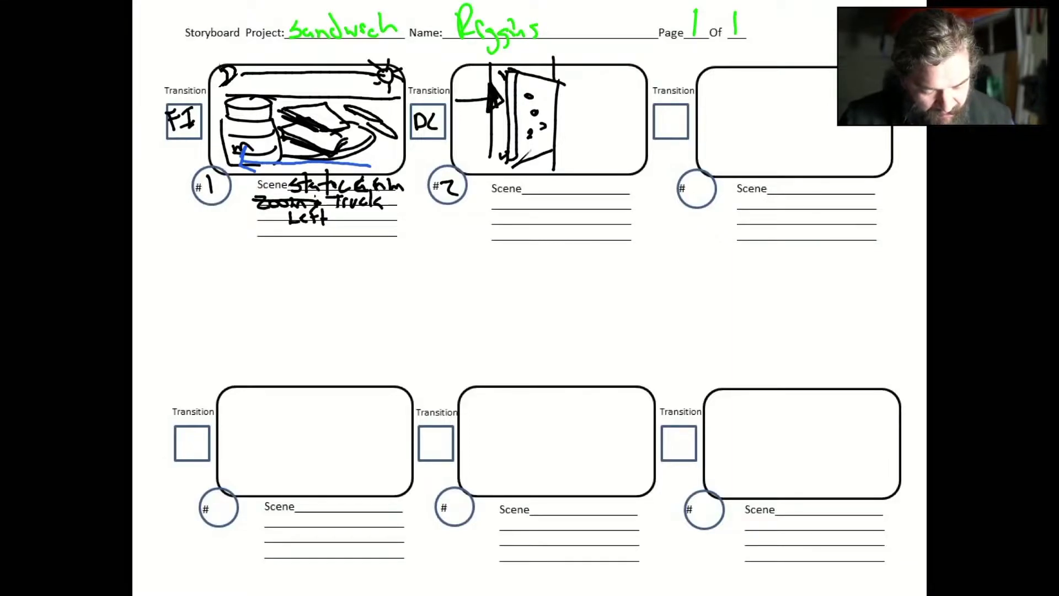
{"action": "left_click_drag", "start_coordinate": [543, 171], "coordinate": [468, 167]}
{"action": "left_click_drag", "start_coordinate": [463, 141], "coordinate": [462, 168]}
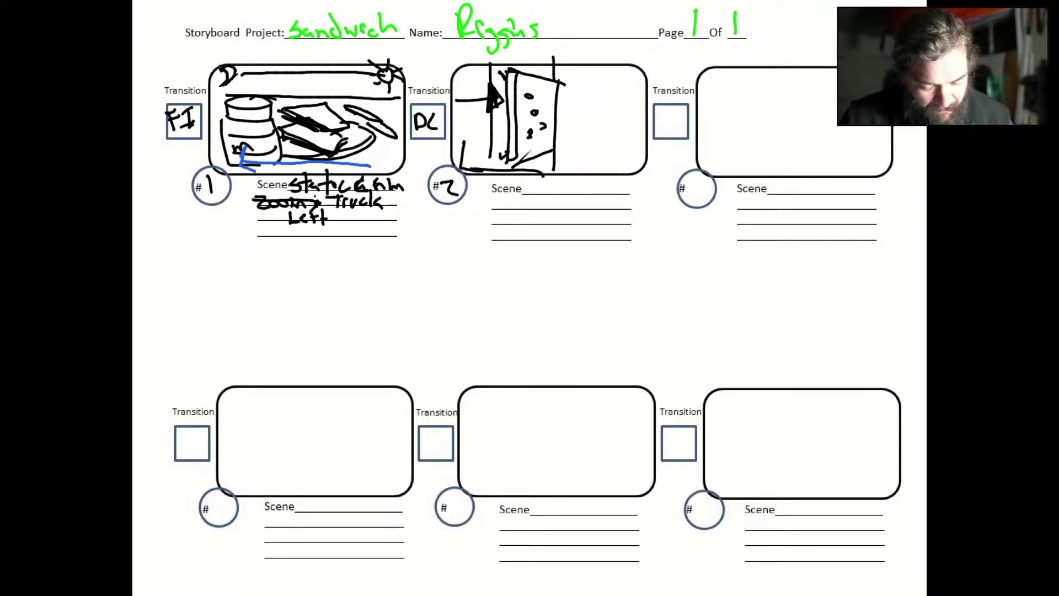
Sketch a knife beside the fridge door and a counter line in panel 2
{"action": "left_click_drag", "start_coordinate": [569, 115], "coordinate": [618, 121]}
{"action": "mouse_move", "coordinate": [618, 121]}
{"action": "left_mouse_down"}
{"action": "mouse_move", "coordinate": [554, 122]}
{"action": "mouse_move", "coordinate": [612, 148]}
{"action": "mouse_move", "coordinate": [559, 135]}
{"action": "mouse_move", "coordinate": [619, 150]}
{"action": "left_mouse_up"}
{"action": "left_click_drag", "start_coordinate": [589, 101], "coordinate": [644, 99]}
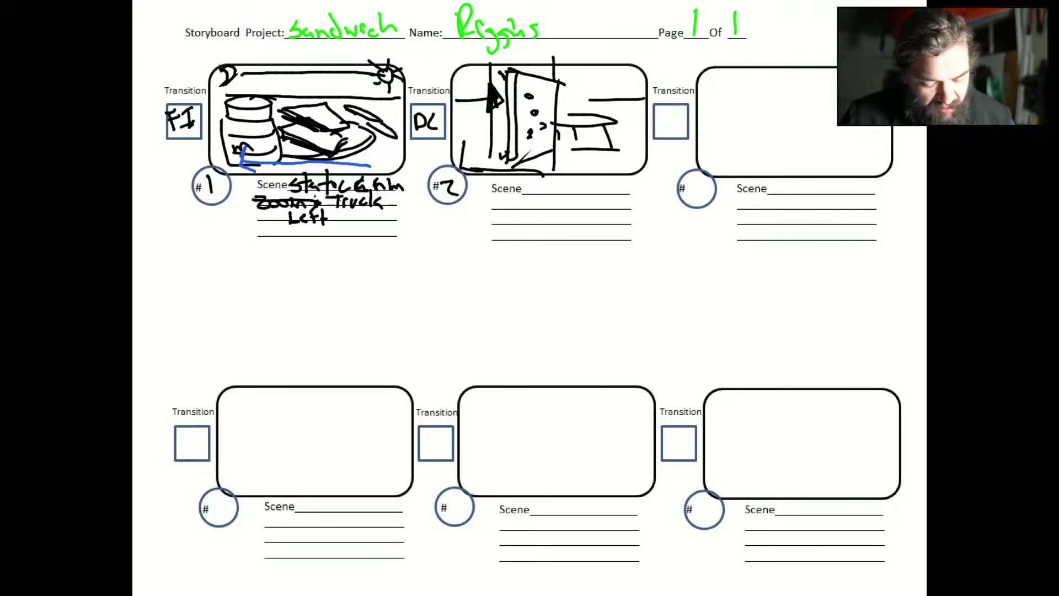
Write 'Fridge open', 'crash zoom' and 'Fridge' notes under panel 2, and number panel 3 as 3
{"action": "mouse_move", "coordinate": [536, 182]}
{"action": "left_mouse_down"}
{"action": "mouse_move", "coordinate": [527, 197]}
{"action": "mouse_move", "coordinate": [536, 189]}
{"action": "left_mouse_up"}
{"action": "mouse_move", "coordinate": [538, 188]}
{"action": "left_mouse_down"}
{"action": "mouse_move", "coordinate": [550, 178]}
{"action": "mouse_move", "coordinate": [568, 195]}
{"action": "left_mouse_up"}
{"action": "mouse_move", "coordinate": [587, 187]}
{"action": "left_mouse_down"}
{"action": "mouse_move", "coordinate": [593, 202]}
{"action": "mouse_move", "coordinate": [601, 193]}
{"action": "left_mouse_up"}
{"action": "left_click_drag", "start_coordinate": [605, 189], "coordinate": [618, 195]}
{"action": "left_click_drag", "start_coordinate": [615, 188], "coordinate": [628, 197]}
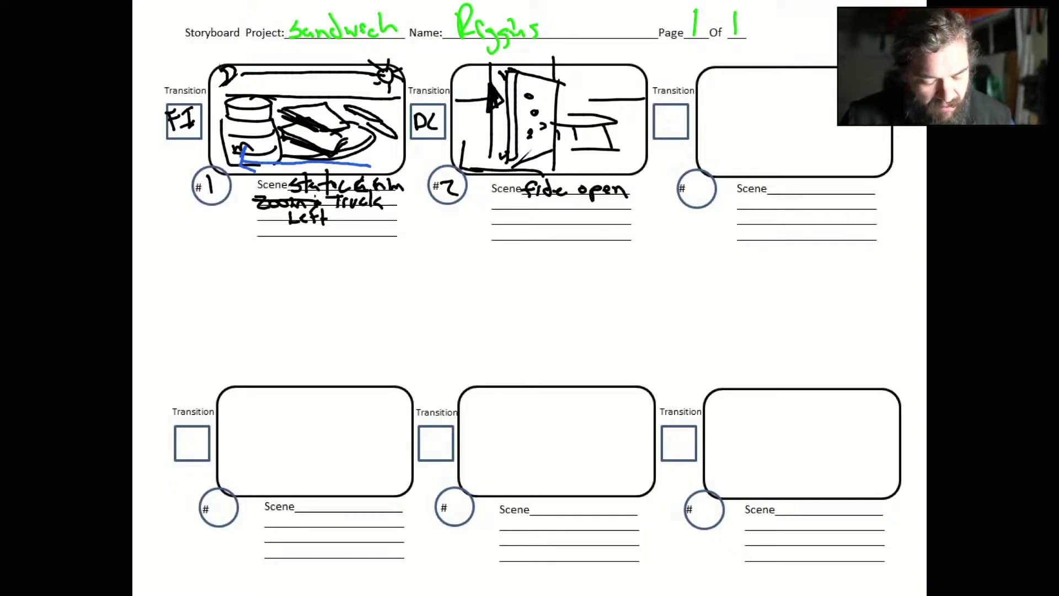
{"action": "mouse_move", "coordinate": [501, 199]}
{"action": "left_mouse_down"}
{"action": "mouse_move", "coordinate": [511, 210]}
{"action": "mouse_move", "coordinate": [617, 204]}
{"action": "left_mouse_up"}
{"action": "left_click_drag", "start_coordinate": [495, 217], "coordinate": [507, 215]}
{"action": "mouse_move", "coordinate": [500, 217]}
{"action": "left_mouse_down"}
{"action": "mouse_move", "coordinate": [502, 229]}
{"action": "mouse_move", "coordinate": [527, 220]}
{"action": "mouse_move", "coordinate": [532, 241]}
{"action": "left_mouse_up"}
{"action": "left_click_drag", "start_coordinate": [543, 224], "coordinate": [552, 220]}
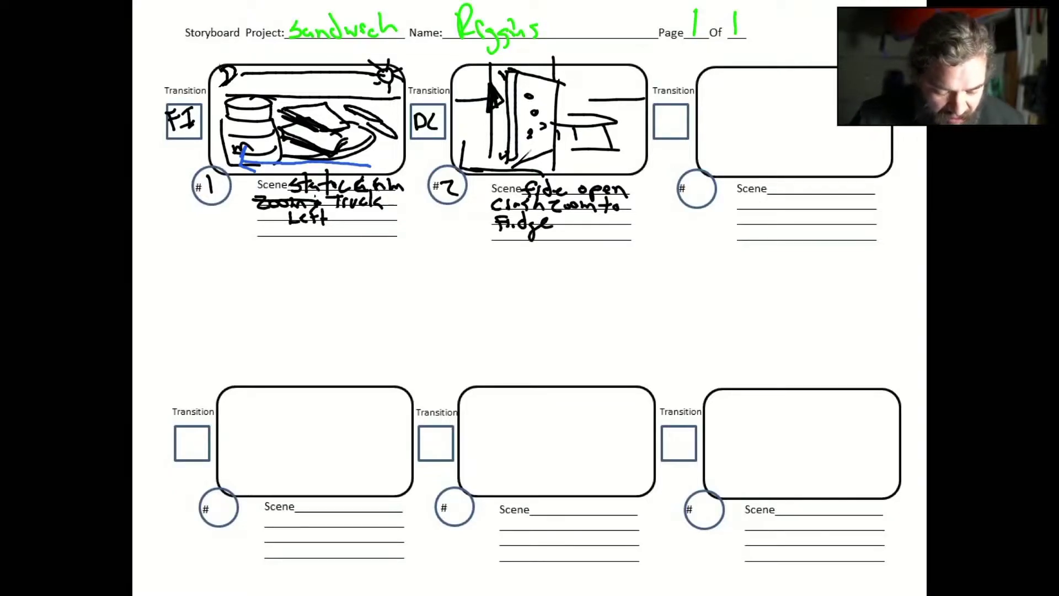
{"action": "left_click_drag", "start_coordinate": [694, 179], "coordinate": [697, 197]}
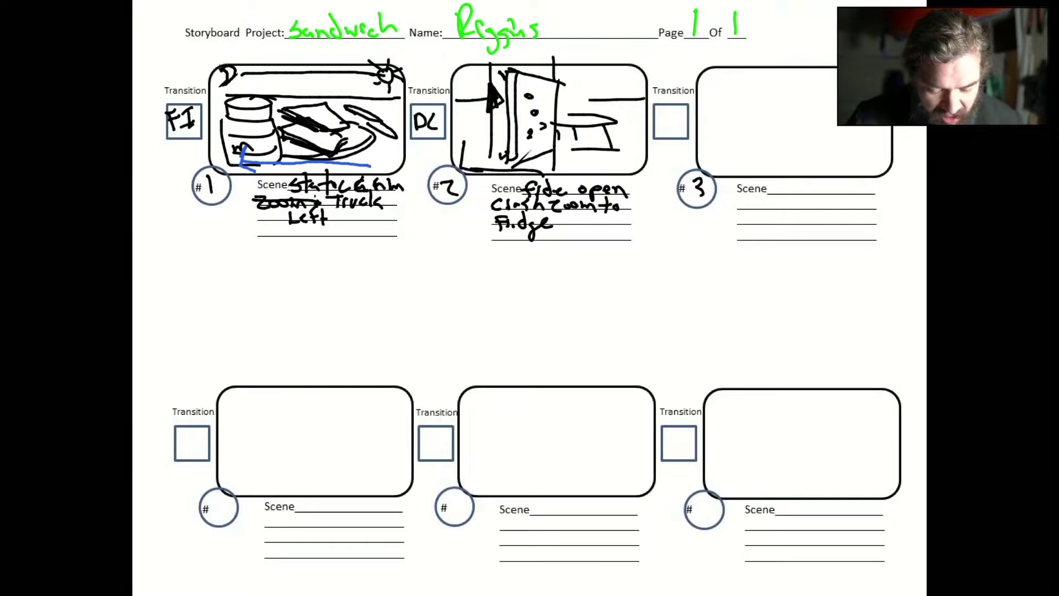
Write DC in panel 3's transition box and draw the fridge's shelves and side walls
{"action": "mouse_move", "coordinate": [658, 112]}
{"action": "left_mouse_down"}
{"action": "mouse_move", "coordinate": [657, 130]}
{"action": "mouse_move", "coordinate": [676, 127]}
{"action": "left_mouse_up"}
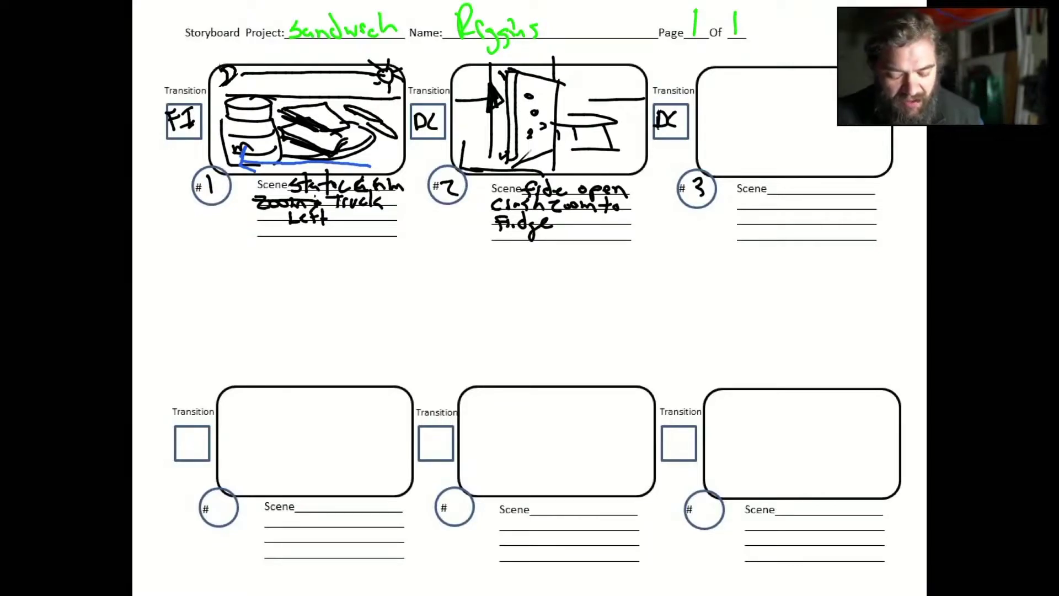
{"action": "left_click_drag", "start_coordinate": [837, 118], "coordinate": [698, 120]}
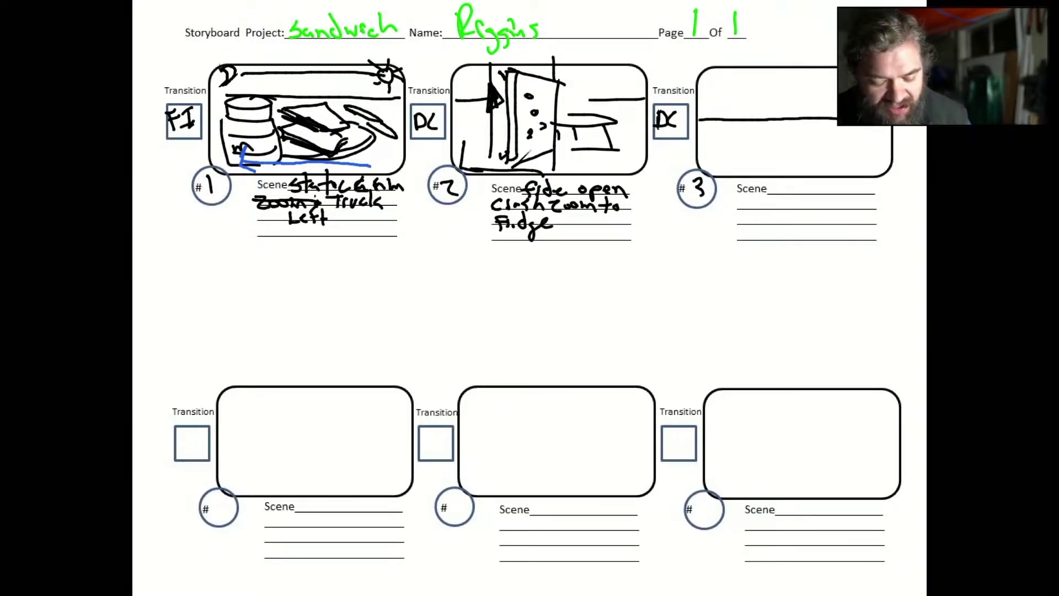
{"action": "left_click_drag", "start_coordinate": [865, 127], "coordinate": [864, 166]}
{"action": "left_click_drag", "start_coordinate": [721, 81], "coordinate": [725, 165]}
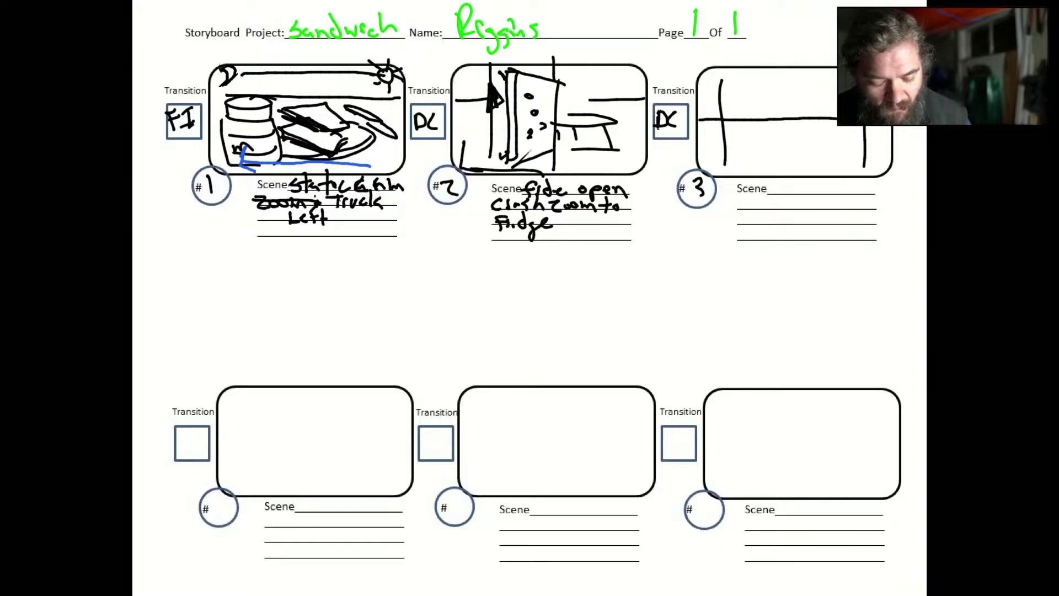
{"action": "left_click_drag", "start_coordinate": [838, 122], "coordinate": [707, 118]}
{"action": "mouse_move", "coordinate": [864, 157]}
{"action": "left_mouse_down"}
{"action": "mouse_move", "coordinate": [785, 154]}
{"action": "mouse_move", "coordinate": [847, 130]}
{"action": "mouse_move", "coordinate": [856, 145]}
{"action": "mouse_move", "coordinate": [831, 174]}
{"action": "left_mouse_up"}
{"action": "mouse_move", "coordinate": [851, 136]}
{"action": "left_mouse_down"}
{"action": "mouse_move", "coordinate": [852, 176]}
{"action": "mouse_move", "coordinate": [828, 175]}
{"action": "mouse_move", "coordinate": [844, 130]}
{"action": "mouse_move", "coordinate": [827, 178]}
{"action": "left_mouse_up"}
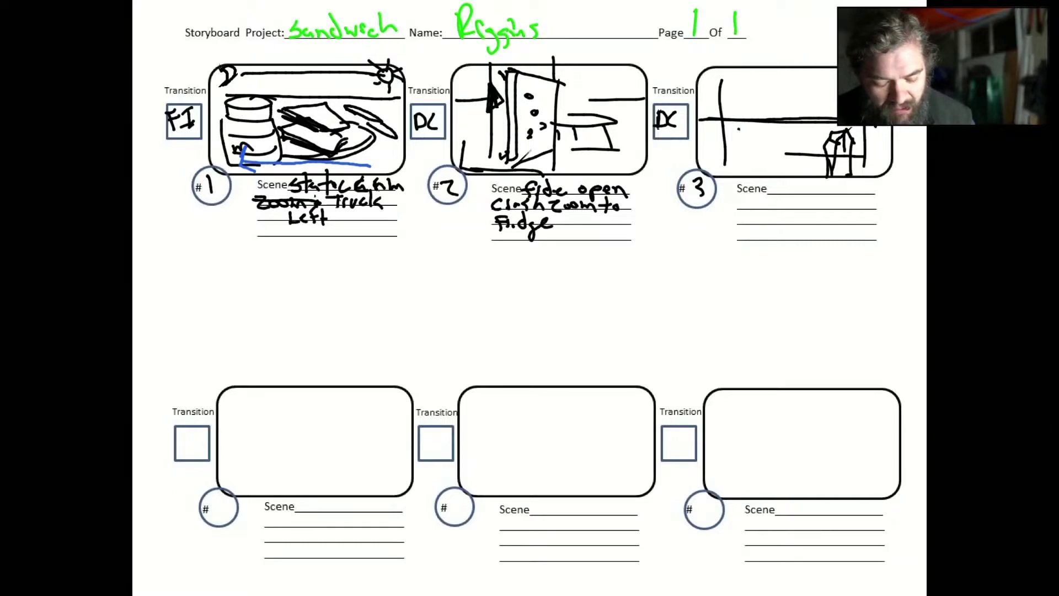
Sketch a cup, jar, pumpkin, sandwich and plant on the panel 3 fridge shelves
{"action": "mouse_move", "coordinate": [739, 127]}
{"action": "left_mouse_down"}
{"action": "mouse_move", "coordinate": [756, 172]}
{"action": "mouse_move", "coordinate": [736, 180]}
{"action": "mouse_move", "coordinate": [766, 145]}
{"action": "mouse_move", "coordinate": [756, 166]}
{"action": "mouse_move", "coordinate": [786, 174]}
{"action": "mouse_move", "coordinate": [771, 147]}
{"action": "mouse_move", "coordinate": [821, 169]}
{"action": "left_mouse_up"}
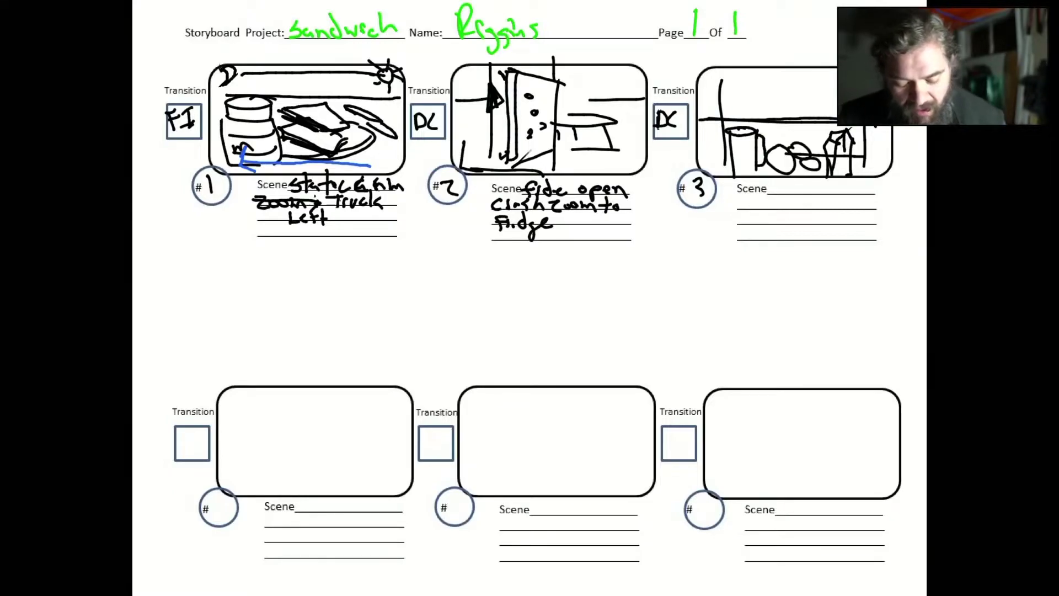
{"action": "mouse_move", "coordinate": [838, 89]}
{"action": "left_mouse_down"}
{"action": "mouse_move", "coordinate": [817, 88]}
{"action": "mouse_move", "coordinate": [837, 75]}
{"action": "mouse_move", "coordinate": [815, 118]}
{"action": "mouse_move", "coordinate": [833, 121]}
{"action": "mouse_move", "coordinate": [837, 103]}
{"action": "left_mouse_up"}
{"action": "mouse_move", "coordinate": [826, 112]}
{"action": "left_mouse_down"}
{"action": "mouse_move", "coordinate": [838, 112]}
{"action": "mouse_move", "coordinate": [785, 119]}
{"action": "mouse_move", "coordinate": [794, 92]}
{"action": "mouse_move", "coordinate": [790, 118]}
{"action": "left_mouse_up"}
{"action": "mouse_move", "coordinate": [796, 97]}
{"action": "left_mouse_down"}
{"action": "mouse_move", "coordinate": [800, 117]}
{"action": "mouse_move", "coordinate": [779, 112]}
{"action": "left_mouse_up"}
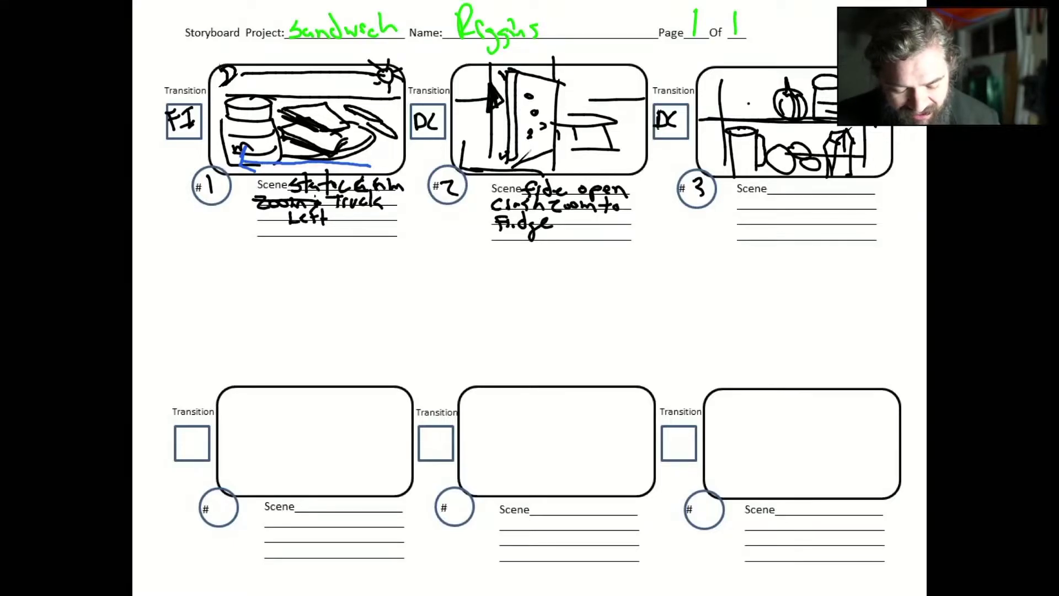
{"action": "mouse_move", "coordinate": [742, 105]}
{"action": "left_mouse_down"}
{"action": "mouse_move", "coordinate": [775, 106]}
{"action": "mouse_move", "coordinate": [747, 117]}
{"action": "mouse_move", "coordinate": [816, 112]}
{"action": "left_mouse_up"}
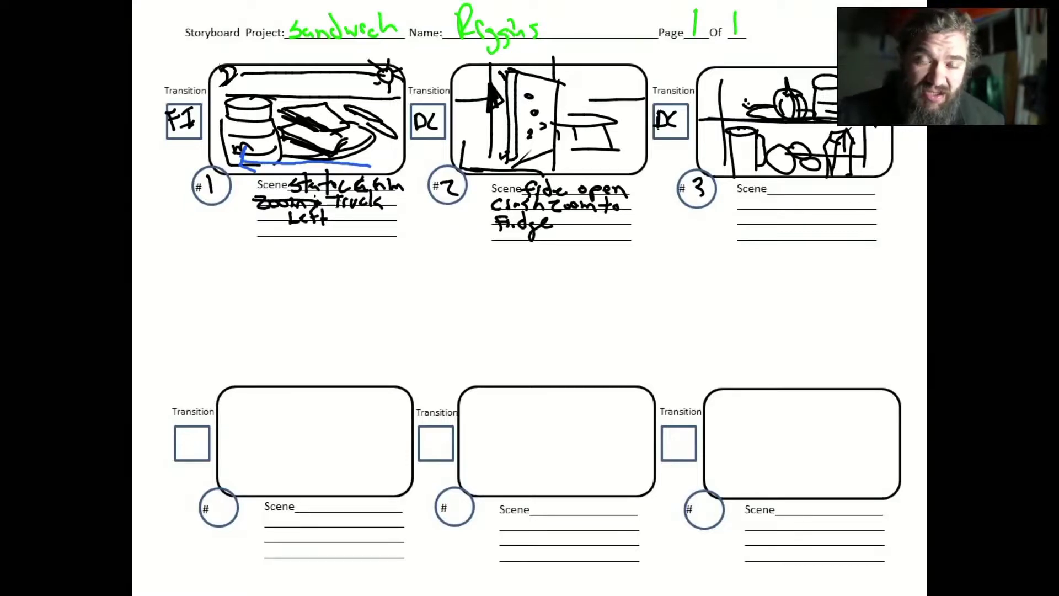
{"action": "mouse_move", "coordinate": [740, 76]}
{"action": "left_mouse_down"}
{"action": "mouse_move", "coordinate": [715, 113]}
{"action": "mouse_move", "coordinate": [754, 83]}
{"action": "mouse_move", "coordinate": [754, 102]}
{"action": "mouse_move", "coordinate": [739, 111]}
{"action": "mouse_move", "coordinate": [757, 103]}
{"action": "mouse_move", "coordinate": [713, 113]}
{"action": "mouse_move", "coordinate": [712, 97]}
{"action": "mouse_move", "coordinate": [767, 84]}
{"action": "mouse_move", "coordinate": [762, 97]}
{"action": "left_mouse_up"}
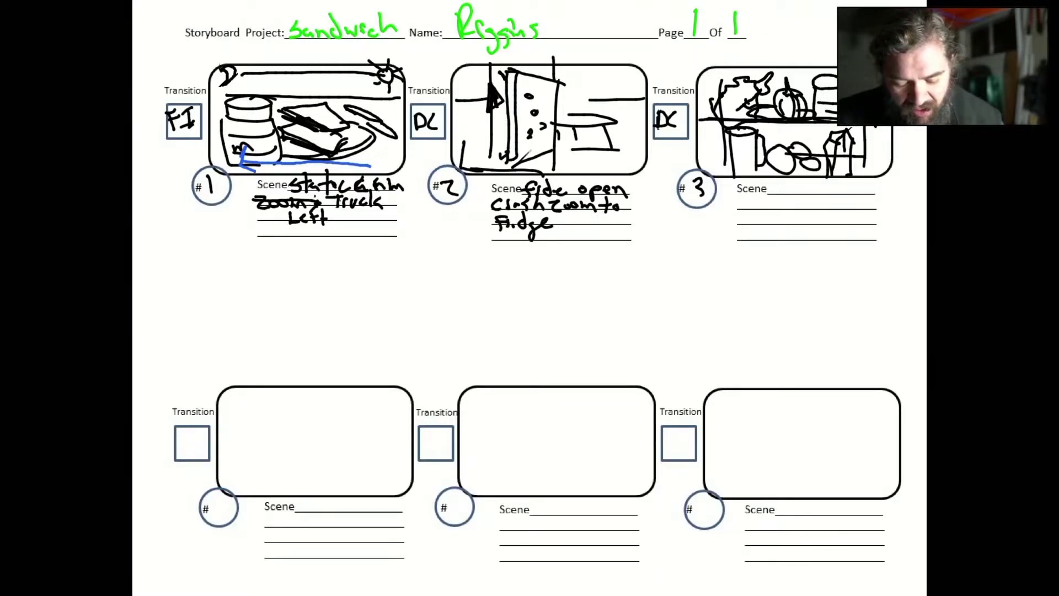
Write 'Static' and 'Door opens' under panel 3, with an arrow from its DC box
{"action": "mouse_move", "coordinate": [779, 182]}
{"action": "left_mouse_down"}
{"action": "mouse_move", "coordinate": [770, 194]}
{"action": "mouse_move", "coordinate": [798, 194]}
{"action": "left_mouse_up"}
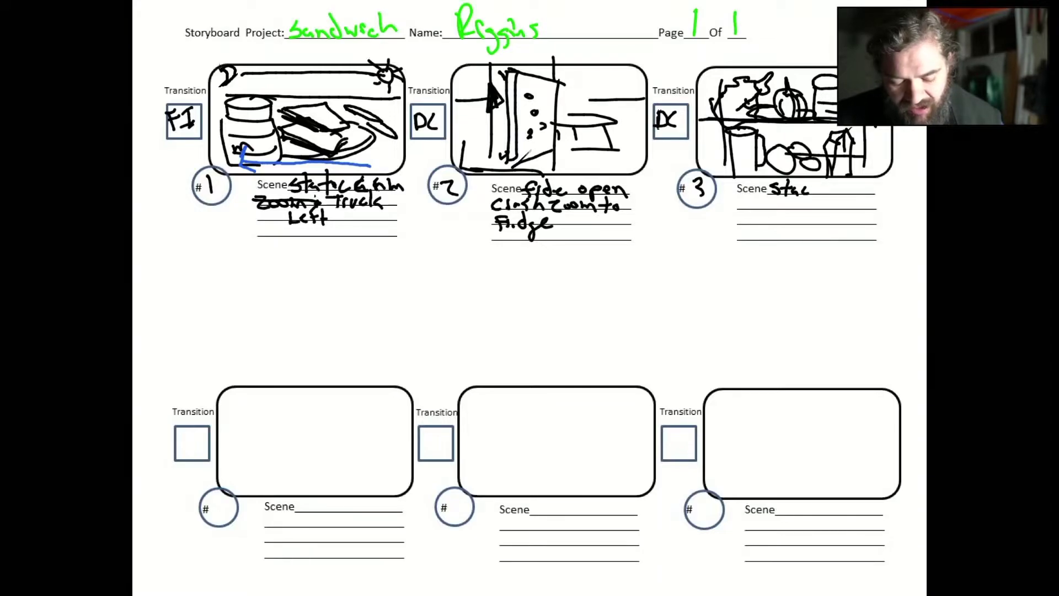
{"action": "left_click_drag", "start_coordinate": [815, 186], "coordinate": [817, 196]}
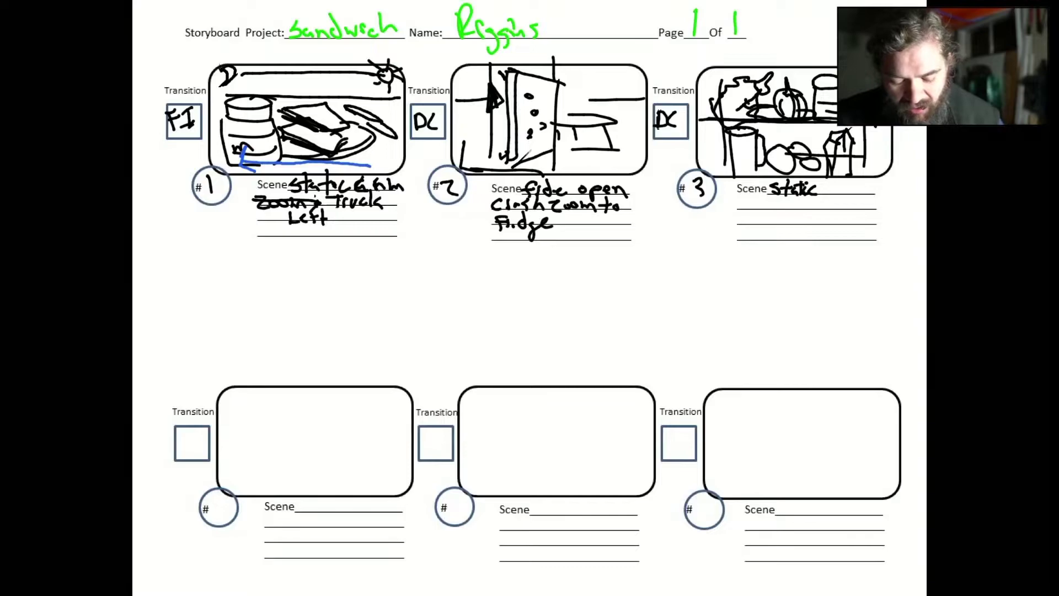
{"action": "mouse_move", "coordinate": [688, 132]}
{"action": "left_mouse_down"}
{"action": "mouse_move", "coordinate": [715, 131]}
{"action": "mouse_move", "coordinate": [703, 140]}
{"action": "left_mouse_up"}
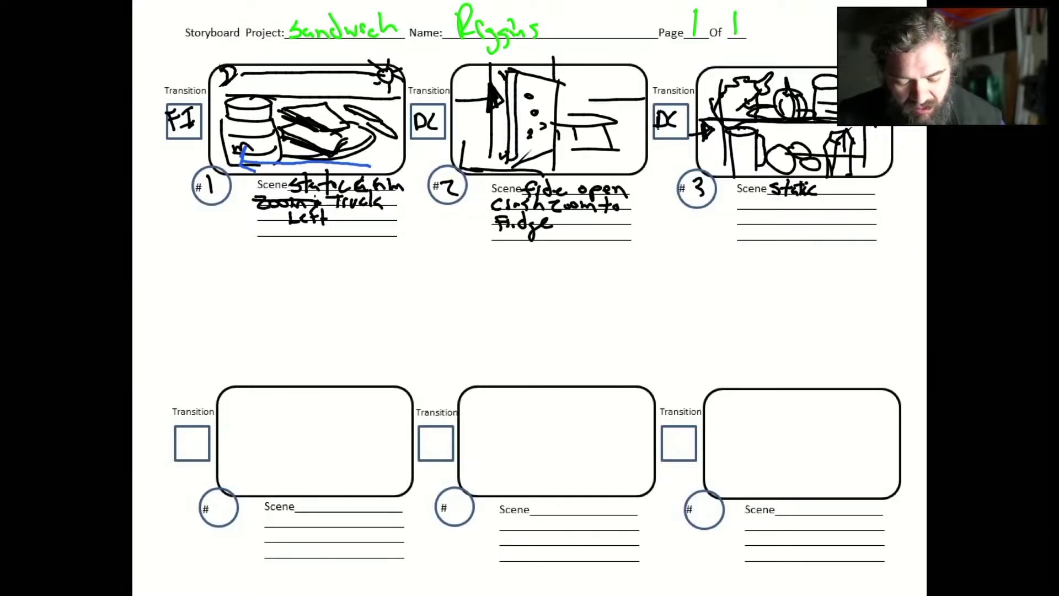
{"action": "left_click_drag", "start_coordinate": [743, 196], "coordinate": [745, 210]}
{"action": "mouse_move", "coordinate": [760, 202]}
{"action": "left_mouse_down"}
{"action": "mouse_move", "coordinate": [789, 202]}
{"action": "mouse_move", "coordinate": [795, 219]}
{"action": "left_mouse_up"}
{"action": "left_click_drag", "start_coordinate": [796, 204], "coordinate": [825, 211]}
{"action": "left_click_drag", "start_coordinate": [833, 201], "coordinate": [828, 214]}
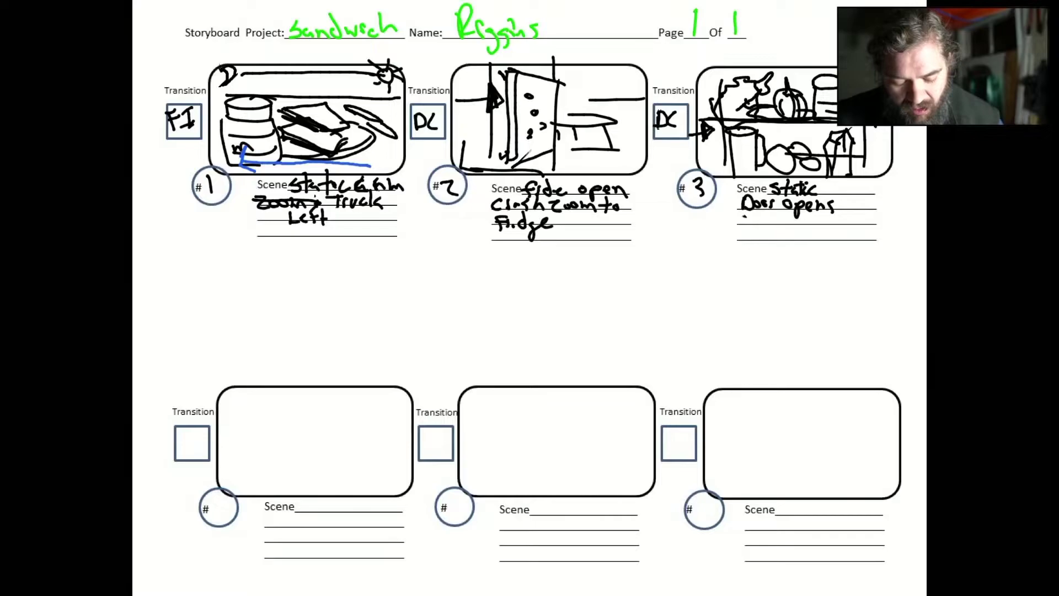
Add the note 'Arm scoops out stuff' and a long arrow across the page to the next row
{"action": "left_click_drag", "start_coordinate": [744, 213], "coordinate": [742, 226]}
{"action": "mouse_move", "coordinate": [744, 214]}
{"action": "left_mouse_down"}
{"action": "mouse_move", "coordinate": [811, 222]}
{"action": "mouse_move", "coordinate": [816, 234]}
{"action": "mouse_move", "coordinate": [854, 226]}
{"action": "left_mouse_up"}
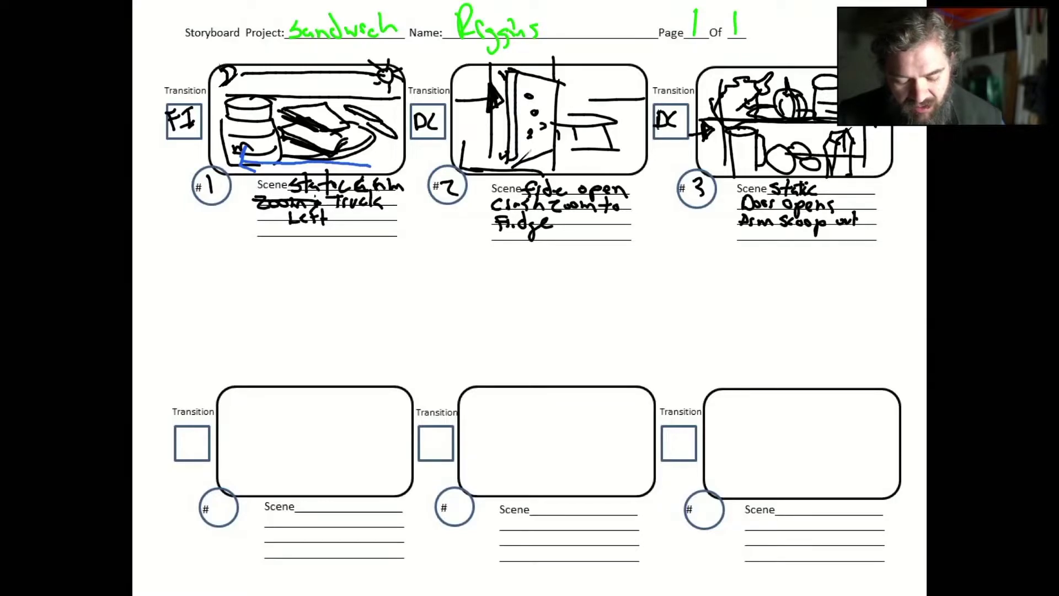
{"action": "mouse_move", "coordinate": [748, 232]}
{"action": "left_mouse_down"}
{"action": "mouse_move", "coordinate": [742, 241]}
{"action": "mouse_move", "coordinate": [769, 242]}
{"action": "left_mouse_up"}
{"action": "left_click_drag", "start_coordinate": [782, 225], "coordinate": [780, 244]}
{"action": "left_click_drag", "start_coordinate": [776, 239], "coordinate": [791, 235]}
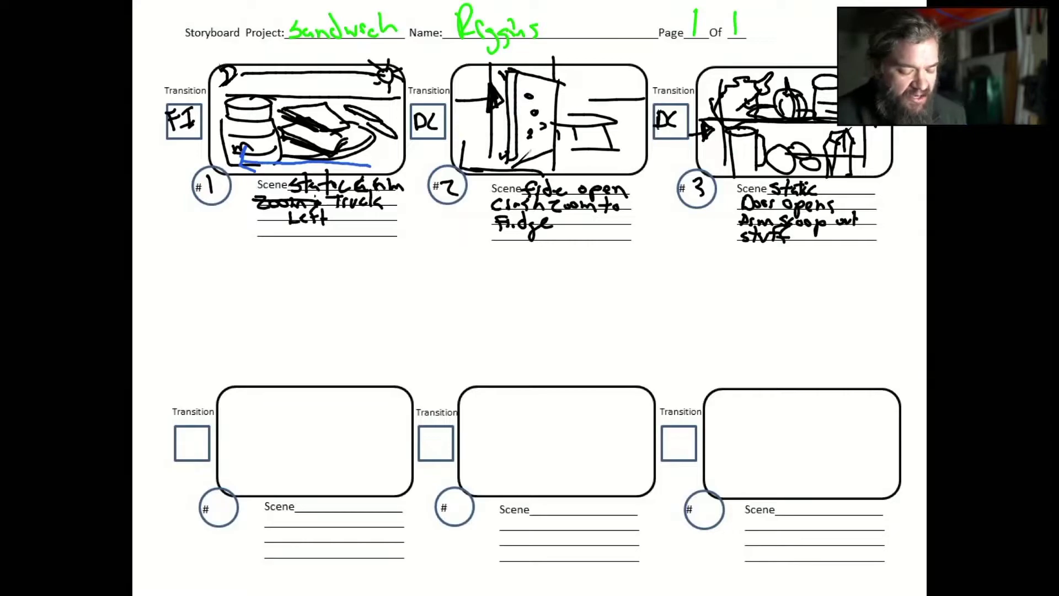
{"action": "mouse_move", "coordinate": [161, 272]}
{"action": "left_mouse_down"}
{"action": "mouse_move", "coordinate": [805, 270]}
{"action": "mouse_move", "coordinate": [867, 257]}
{"action": "mouse_move", "coordinate": [837, 297]}
{"action": "left_mouse_up"}
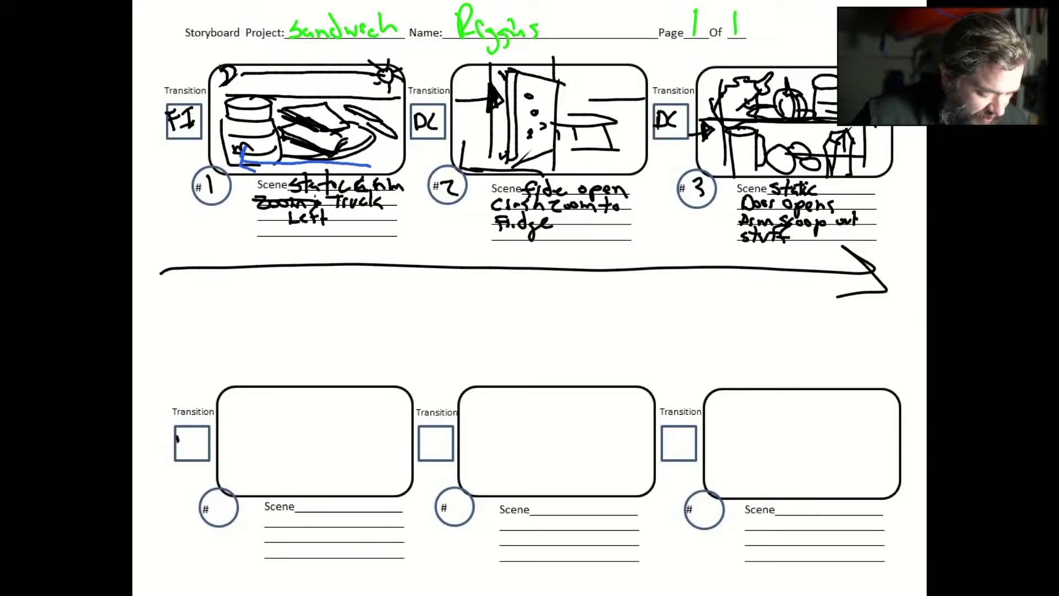
Write DL in the lower-left transition box and number that panel 4
{"action": "mouse_move", "coordinate": [178, 436]}
{"action": "left_mouse_down"}
{"action": "mouse_move", "coordinate": [180, 452]}
{"action": "mouse_move", "coordinate": [200, 451]}
{"action": "left_mouse_up"}
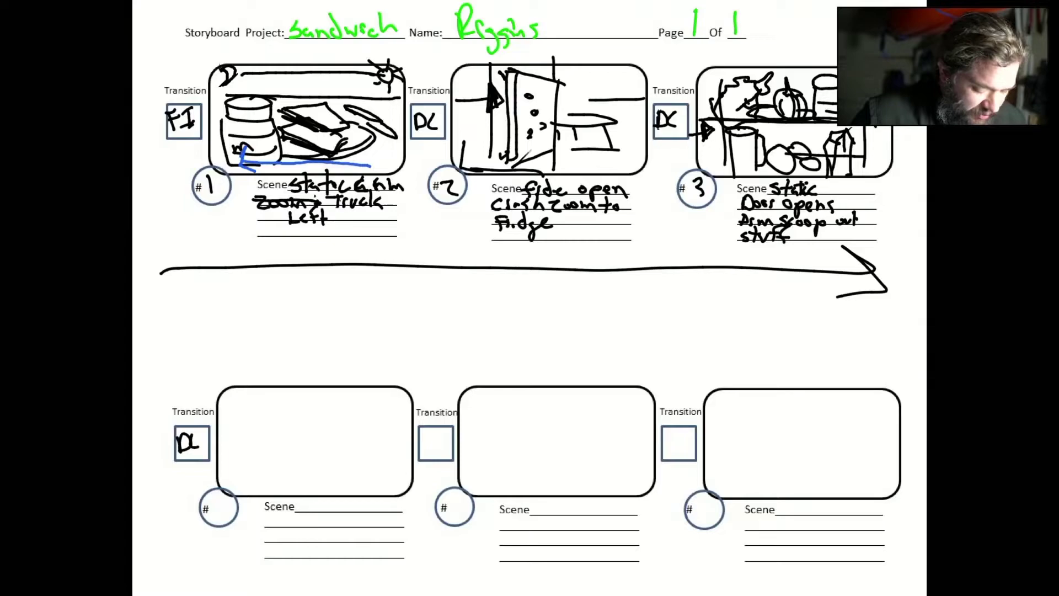
{"action": "mouse_move", "coordinate": [218, 497]}
{"action": "left_mouse_down"}
{"action": "mouse_move", "coordinate": [214, 510]}
{"action": "mouse_move", "coordinate": [229, 509]}
{"action": "left_mouse_up"}
{"action": "left_click_drag", "start_coordinate": [225, 499], "coordinate": [225, 518]}
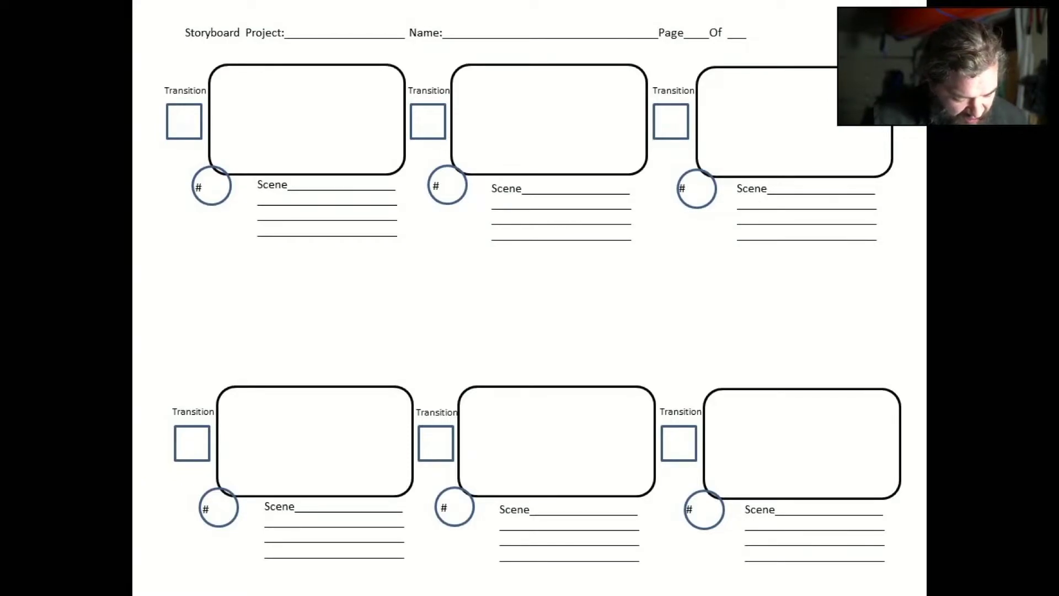
Write clip number 4 and a transition mark for the lower-left panel
{"action": "left_click_drag", "start_coordinate": [214, 497], "coordinate": [223, 519]}
{"action": "left_click_drag", "start_coordinate": [177, 436], "coordinate": [177, 455]}
{"action": "mouse_move", "coordinate": [178, 435]}
{"action": "left_mouse_down"}
{"action": "mouse_move", "coordinate": [178, 454]}
{"action": "mouse_move", "coordinate": [203, 449]}
{"action": "left_mouse_up"}
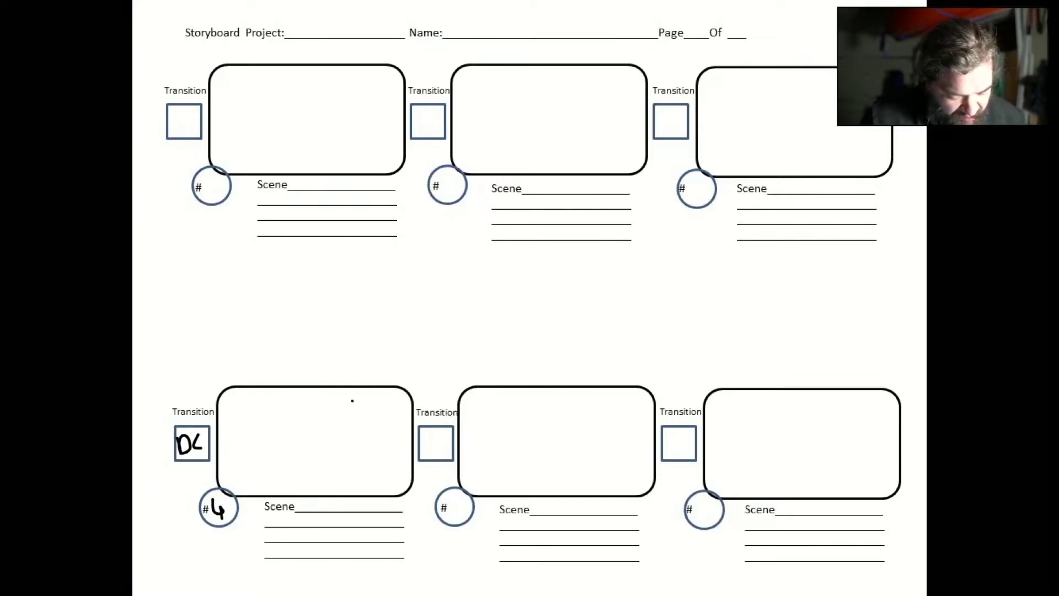
Sketch a head, shoulders and body detail in the lower-left frame
{"action": "mouse_move", "coordinate": [352, 402]}
{"action": "left_mouse_down"}
{"action": "mouse_move", "coordinate": [324, 396]}
{"action": "mouse_move", "coordinate": [309, 421]}
{"action": "mouse_move", "coordinate": [343, 442]}
{"action": "mouse_move", "coordinate": [359, 421]}
{"action": "mouse_move", "coordinate": [353, 407]}
{"action": "mouse_move", "coordinate": [320, 397]}
{"action": "mouse_move", "coordinate": [328, 442]}
{"action": "mouse_move", "coordinate": [328, 418]}
{"action": "mouse_move", "coordinate": [310, 416]}
{"action": "mouse_move", "coordinate": [404, 456]}
{"action": "left_mouse_up"}
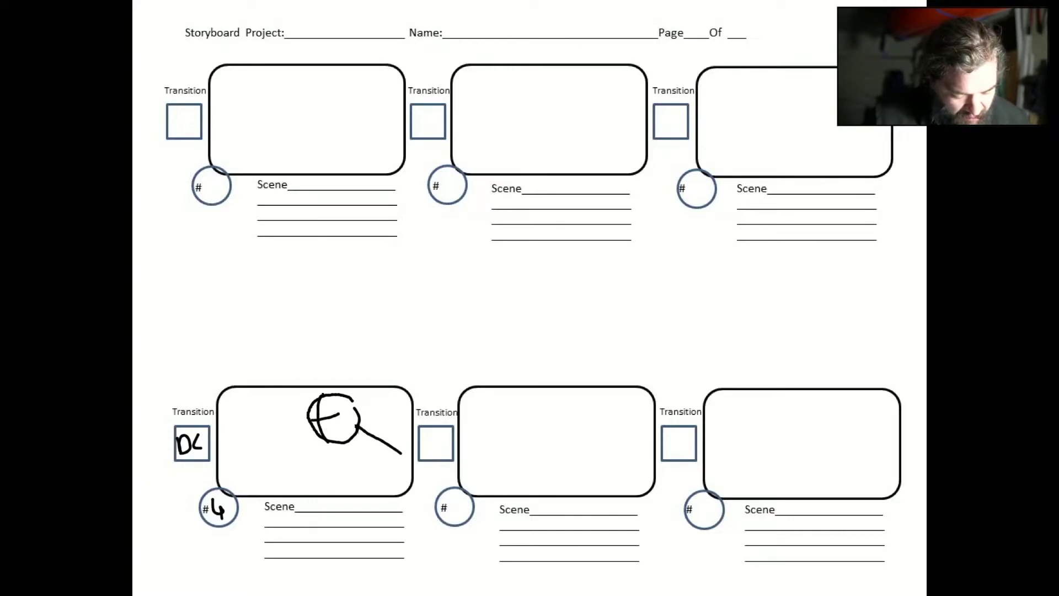
{"action": "left_click_drag", "start_coordinate": [314, 430], "coordinate": [278, 456]}
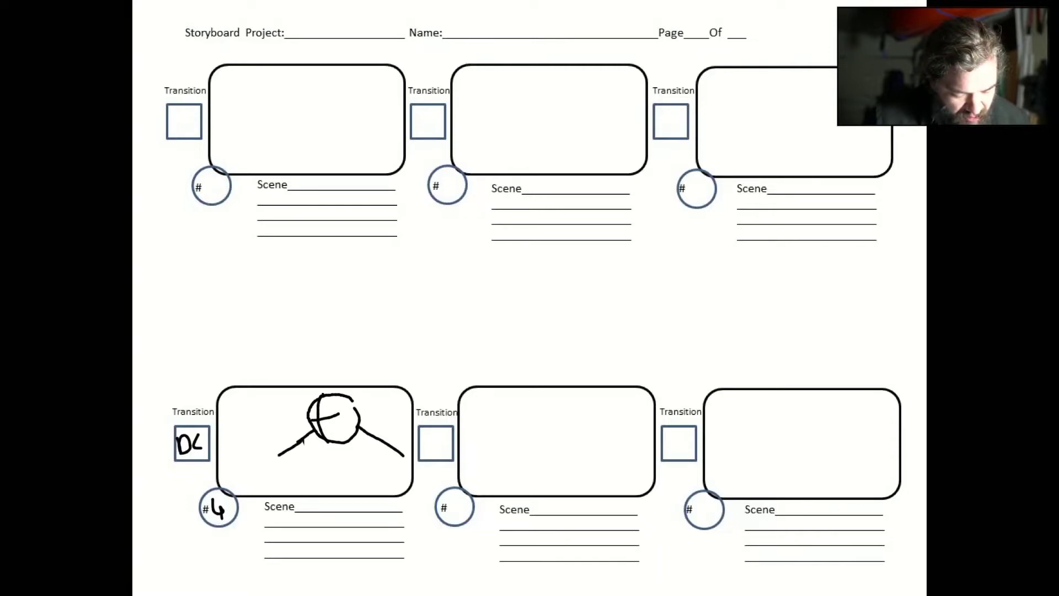
{"action": "mouse_move", "coordinate": [372, 459]}
{"action": "left_mouse_down"}
{"action": "mouse_move", "coordinate": [371, 476]}
{"action": "mouse_move", "coordinate": [395, 467]}
{"action": "mouse_move", "coordinate": [382, 495]}
{"action": "left_mouse_up"}
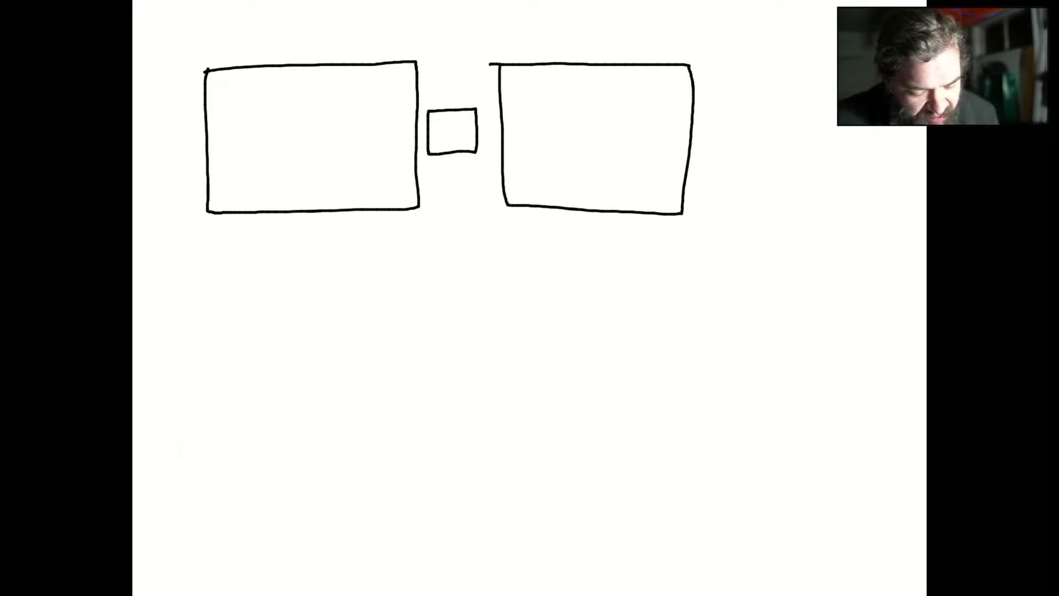
Draw a transition box right of frame two and clip-number circles under each frame
{"action": "mouse_move", "coordinate": [705, 122]}
{"action": "left_mouse_down"}
{"action": "mouse_move", "coordinate": [731, 120]}
{"action": "mouse_move", "coordinate": [748, 153]}
{"action": "mouse_move", "coordinate": [704, 130]}
{"action": "left_mouse_up"}
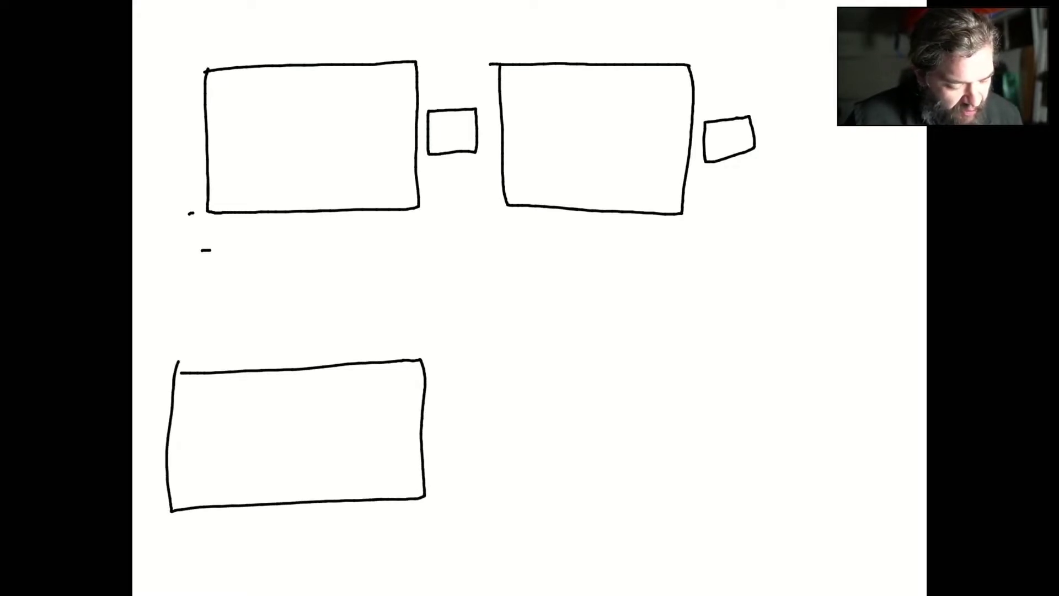
{"action": "mouse_move", "coordinate": [191, 213]}
{"action": "left_mouse_down"}
{"action": "mouse_move", "coordinate": [178, 250]}
{"action": "mouse_move", "coordinate": [188, 212]}
{"action": "left_mouse_up"}
{"action": "mouse_move", "coordinate": [494, 208]}
{"action": "left_mouse_down"}
{"action": "mouse_move", "coordinate": [489, 246]}
{"action": "mouse_move", "coordinate": [474, 215]}
{"action": "mouse_move", "coordinate": [500, 208]}
{"action": "left_mouse_up"}
{"action": "mouse_move", "coordinate": [153, 527]}
{"action": "left_mouse_down"}
{"action": "mouse_move", "coordinate": [187, 538]}
{"action": "mouse_move", "coordinate": [155, 527]}
{"action": "left_mouse_up"}
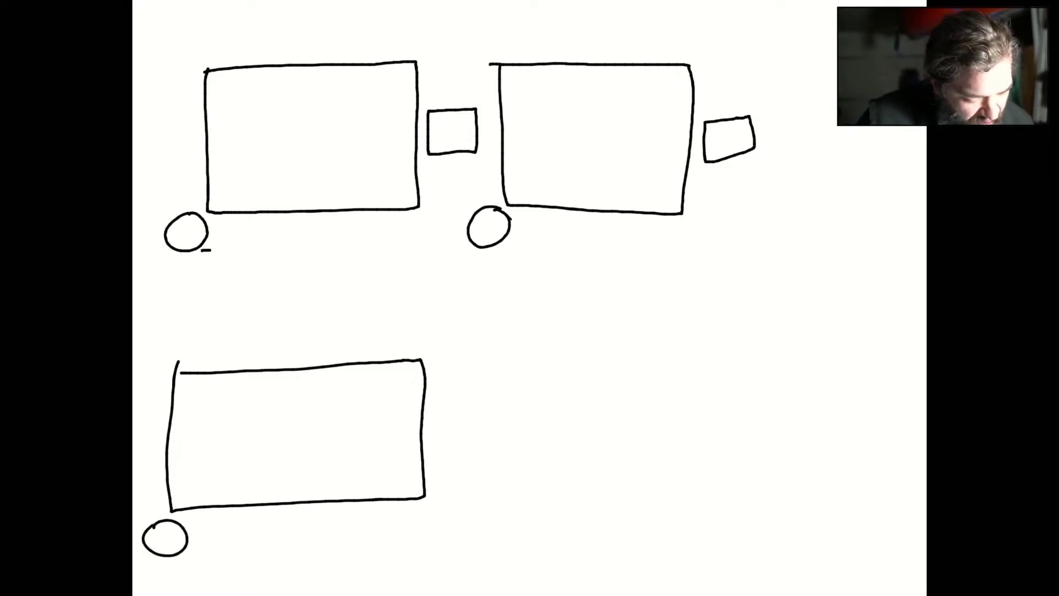
Remove a stray line under frame one and handwrite 'Scene' beside its circle
{"action": "left_click_drag", "start_coordinate": [225, 232], "coordinate": [401, 223]}
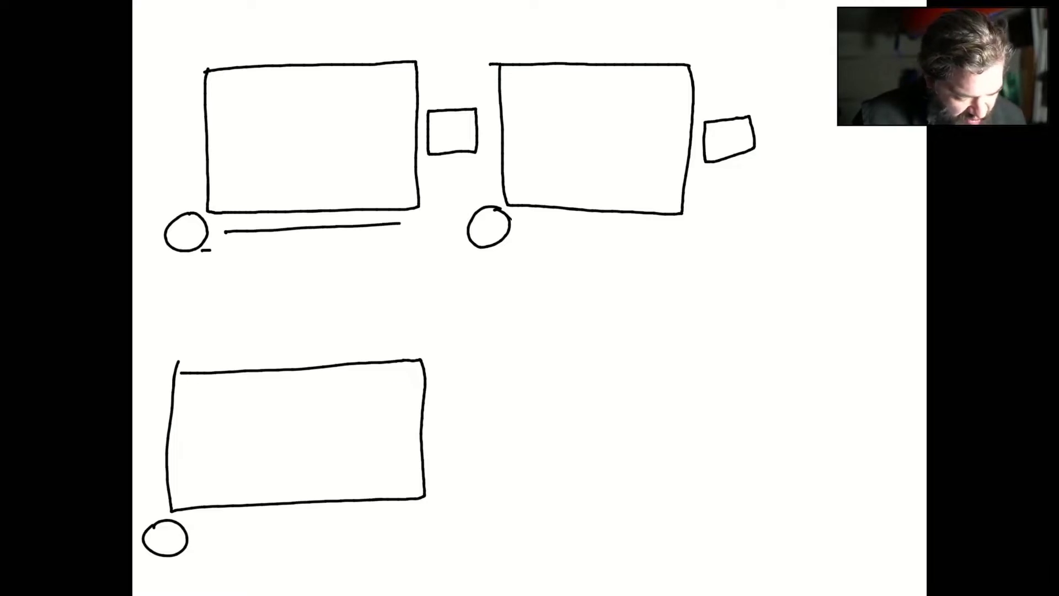
{"action": "key", "text": "ctrl+z"}
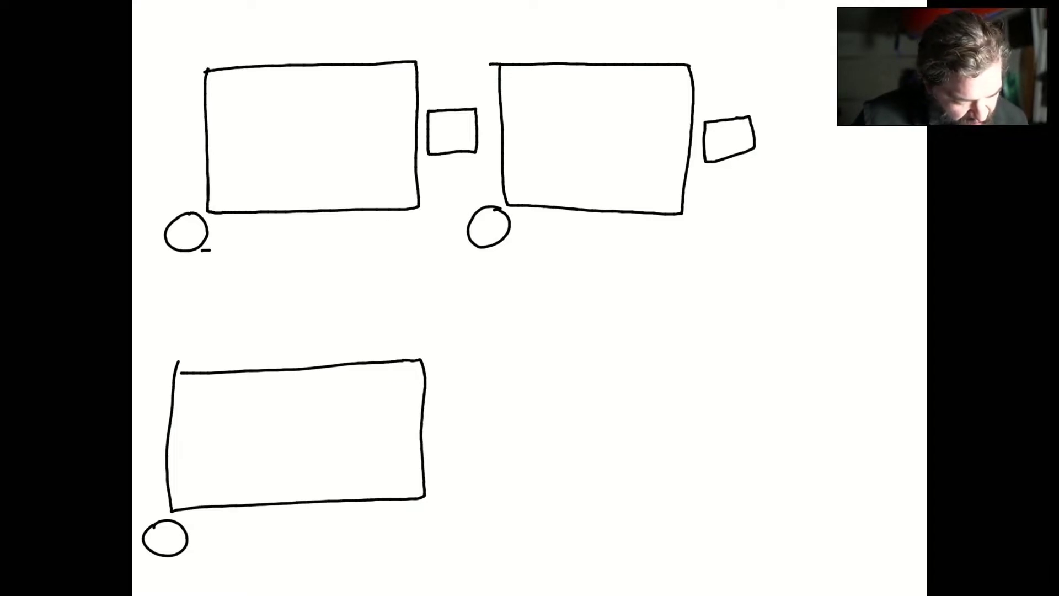
{"action": "left_click_drag", "start_coordinate": [228, 224], "coordinate": [220, 245]}
{"action": "mouse_move", "coordinate": [232, 243]}
{"action": "left_mouse_down"}
{"action": "mouse_move", "coordinate": [239, 234]}
{"action": "mouse_move", "coordinate": [284, 242]}
{"action": "left_mouse_up"}
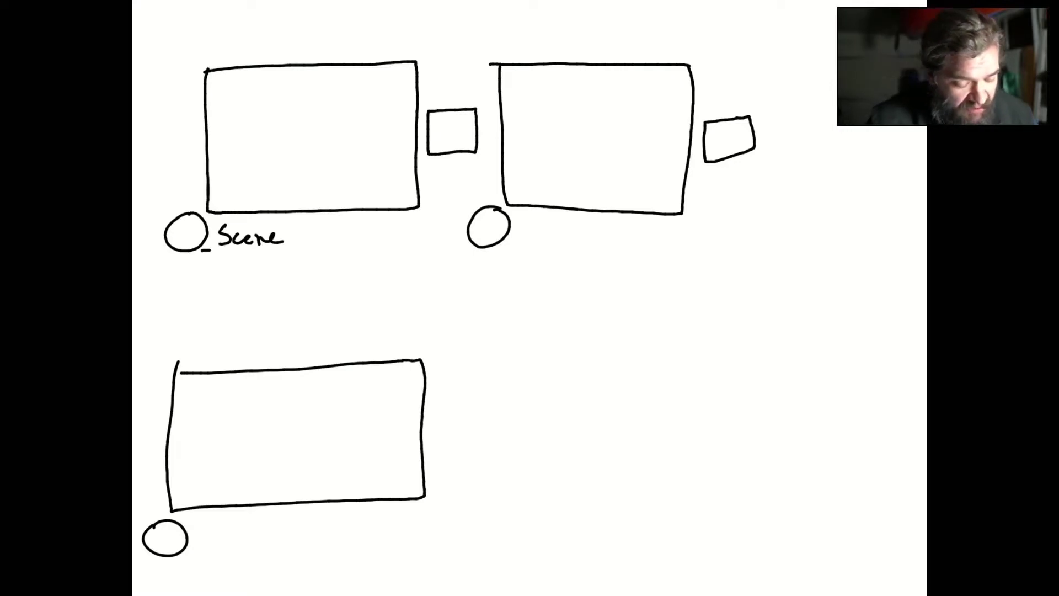
Sketch a labelled jar with lid and a plate in frame one, and mark its transition FI
{"action": "mouse_move", "coordinate": [224, 138]}
{"action": "left_mouse_down"}
{"action": "mouse_move", "coordinate": [274, 144]}
{"action": "mouse_move", "coordinate": [283, 187]}
{"action": "mouse_move", "coordinate": [218, 151]}
{"action": "mouse_move", "coordinate": [228, 193]}
{"action": "mouse_move", "coordinate": [275, 166]}
{"action": "mouse_move", "coordinate": [286, 185]}
{"action": "left_mouse_up"}
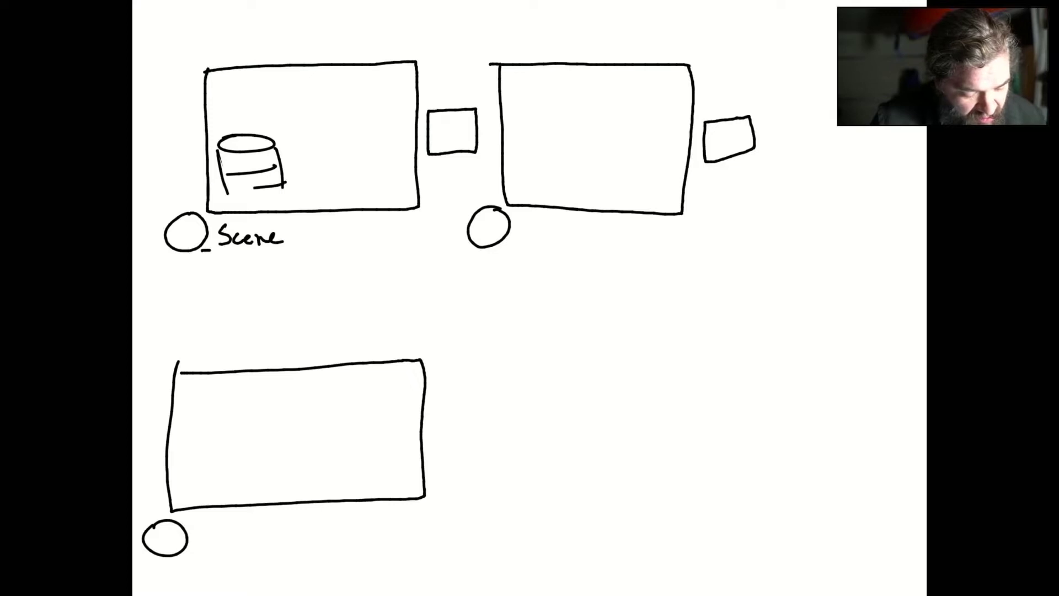
{"action": "mouse_move", "coordinate": [273, 131]}
{"action": "left_mouse_down"}
{"action": "mouse_move", "coordinate": [212, 133]}
{"action": "mouse_move", "coordinate": [275, 125]}
{"action": "mouse_move", "coordinate": [214, 141]}
{"action": "mouse_move", "coordinate": [271, 144]}
{"action": "left_mouse_up"}
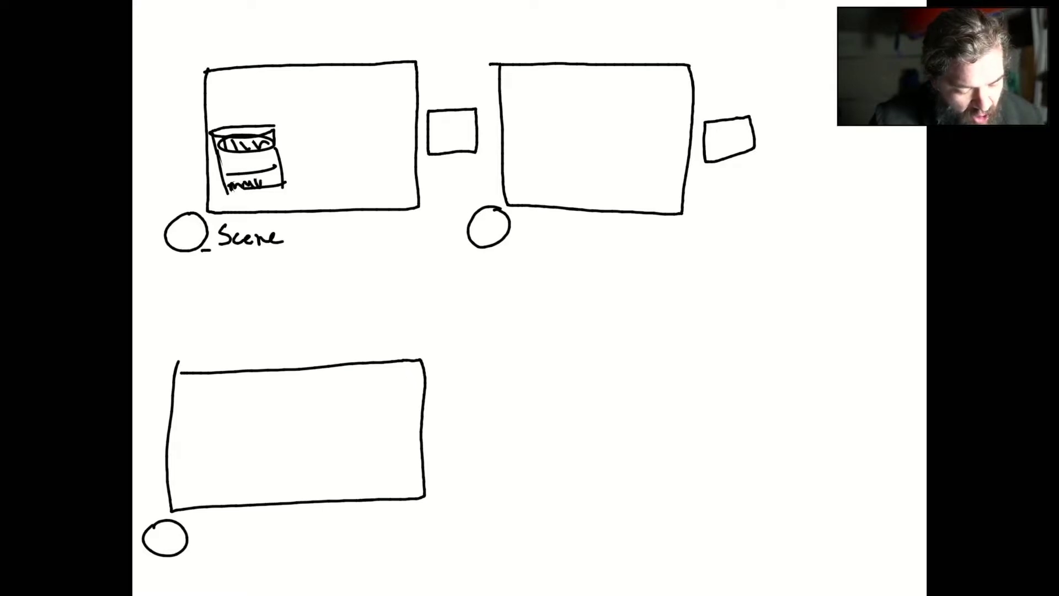
{"action": "left_click_drag", "start_coordinate": [260, 181], "coordinate": [268, 200]}
{"action": "left_click_drag", "start_coordinate": [269, 187], "coordinate": [285, 182]}
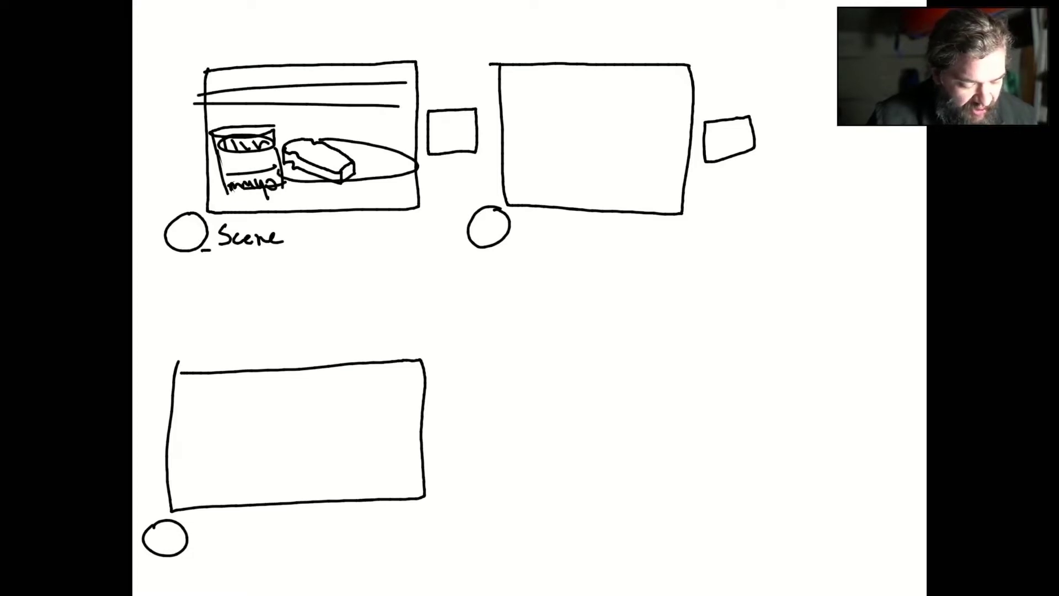
{"action": "mouse_move", "coordinate": [385, 139]}
{"action": "left_mouse_down"}
{"action": "mouse_move", "coordinate": [353, 130]}
{"action": "mouse_move", "coordinate": [408, 150]}
{"action": "mouse_move", "coordinate": [389, 142]}
{"action": "left_mouse_up"}
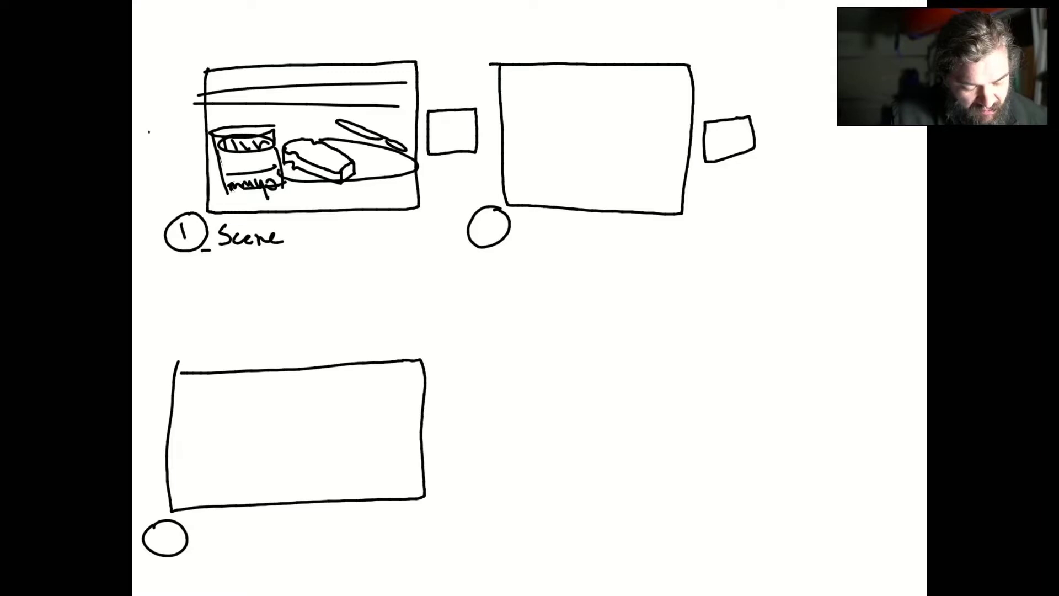
{"action": "left_click_drag", "start_coordinate": [150, 132], "coordinate": [155, 151]}
{"action": "mouse_move", "coordinate": [147, 130]}
{"action": "left_mouse_down"}
{"action": "mouse_move", "coordinate": [175, 144]}
{"action": "mouse_move", "coordinate": [179, 130]}
{"action": "mouse_move", "coordinate": [179, 146]}
{"action": "mouse_move", "coordinate": [185, 107]}
{"action": "mouse_move", "coordinate": [199, 165]}
{"action": "mouse_move", "coordinate": [152, 171]}
{"action": "mouse_move", "coordinate": [138, 112]}
{"action": "left_mouse_up"}
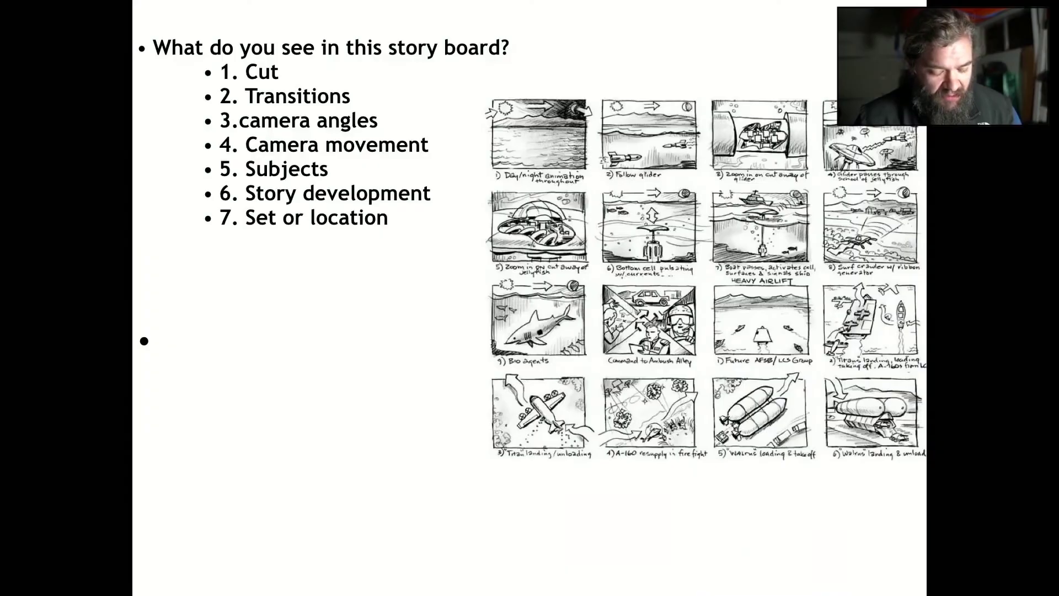
Step back once, then forward past the Matrix Reloaded storyboard to the Matrix comic storyboard
{"action": "key", "text": "Left"}
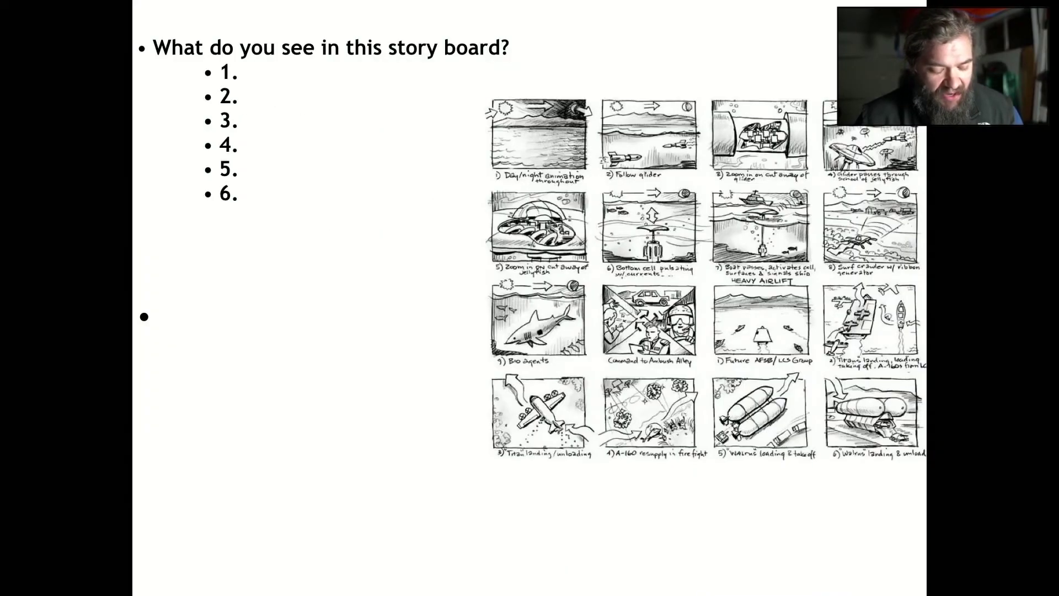
{"action": "key", "text": "Right"}
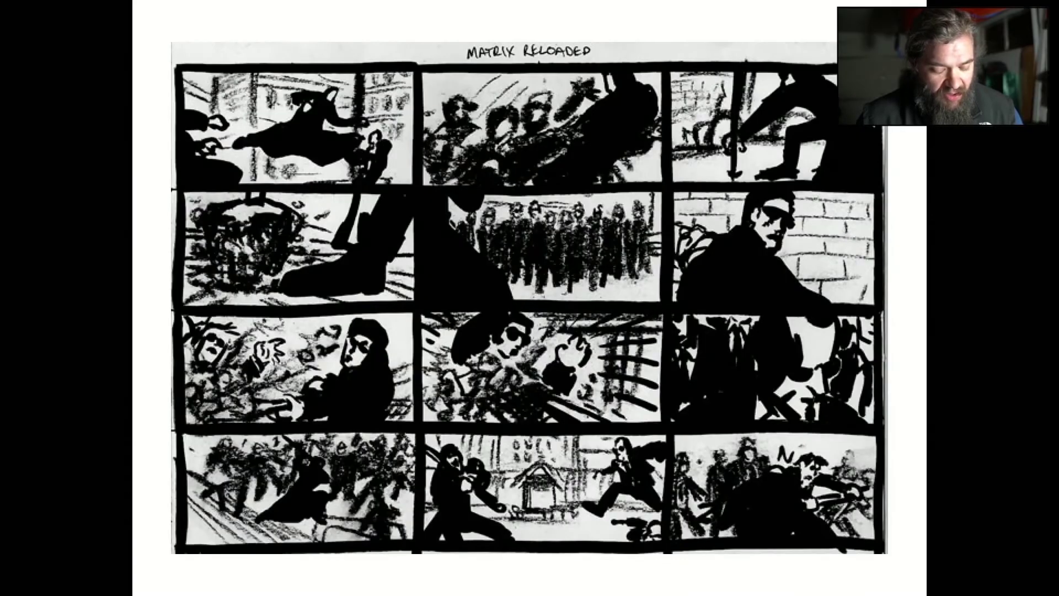
{"action": "key", "text": "Right"}
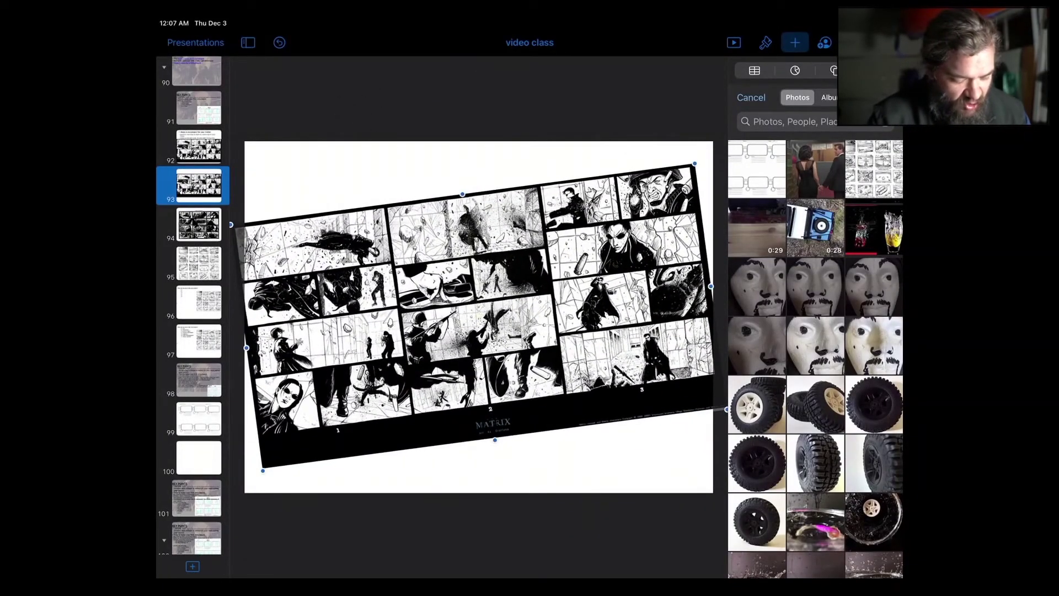
Rotate the tilted Matrix comic storyboard image on slide 93 back to 0° so it sits level
{"action": "scroll", "coordinate": [479, 318], "scroll_direction": "up", "scroll_amount": 5}
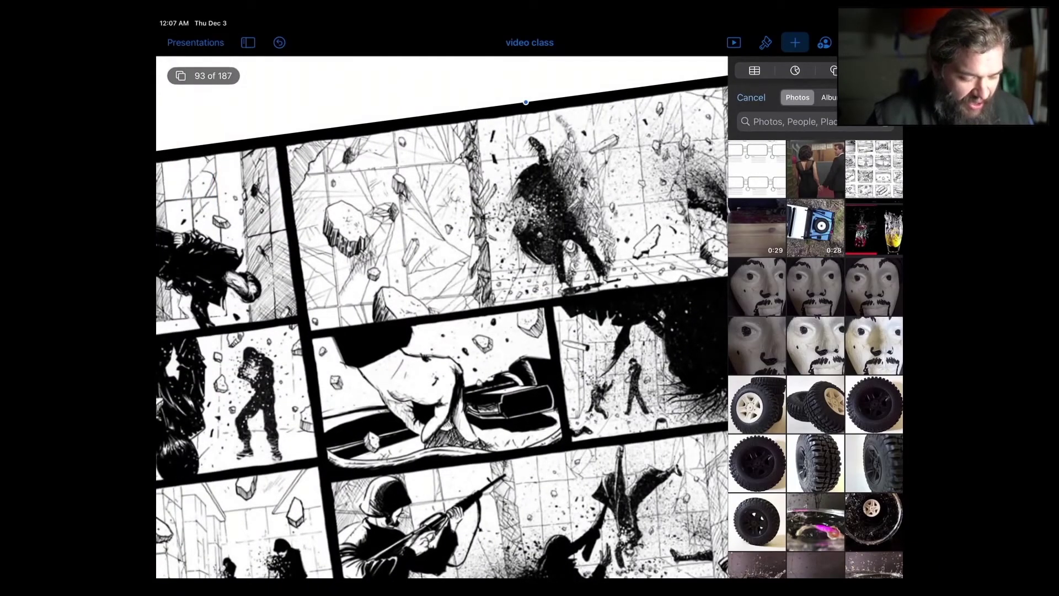
{"action": "scroll", "coordinate": [441, 318], "scroll_direction": "up", "scroll_amount": 3}
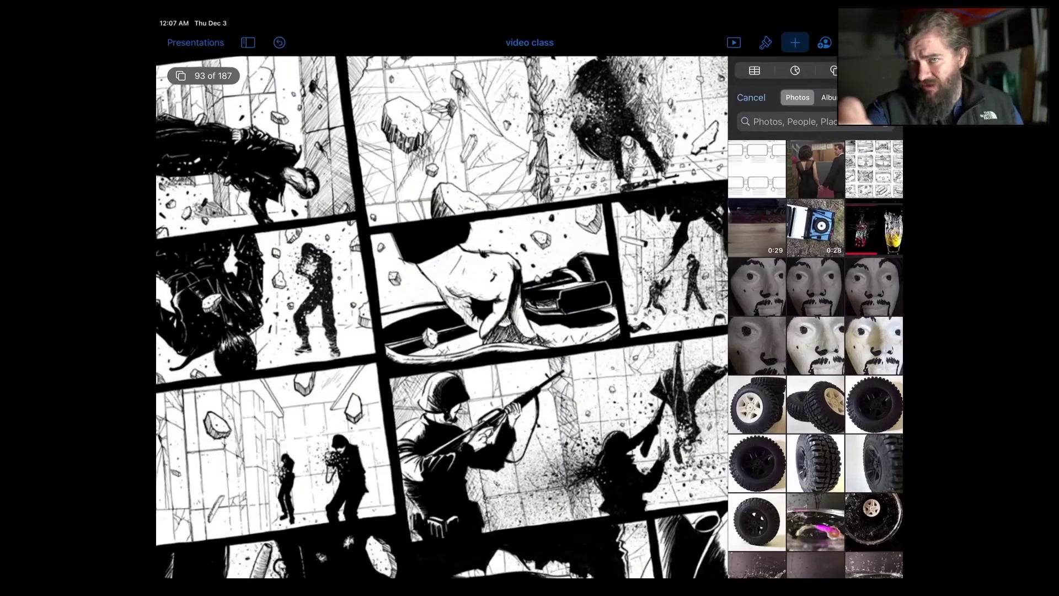
{"action": "scroll", "coordinate": [441, 318], "scroll_direction": "down", "scroll_amount": 5}
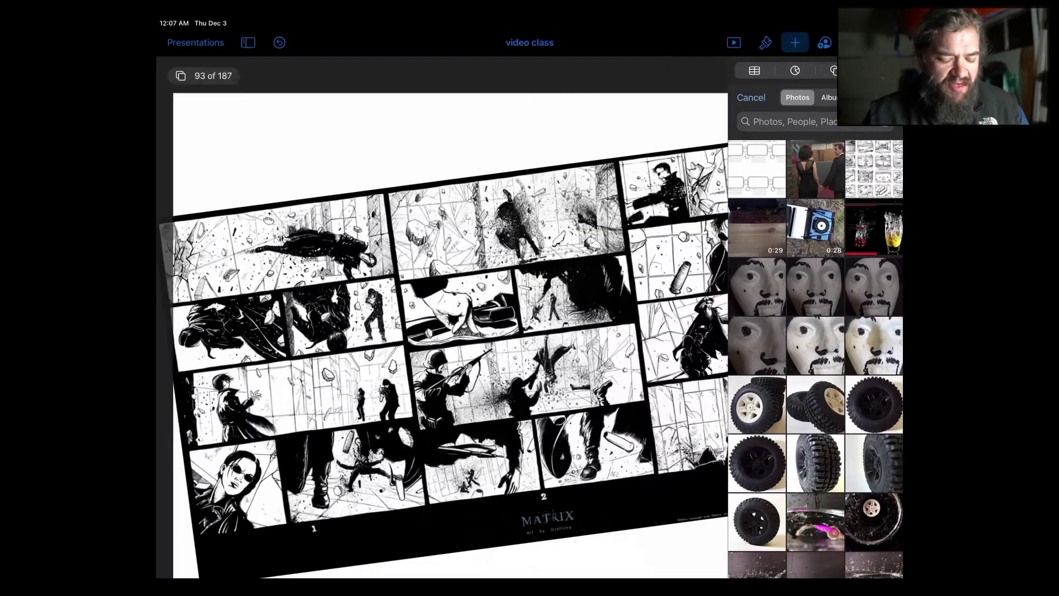
{"action": "left_click_drag", "start_coordinate": [639, 376], "coordinate": [629, 395]}
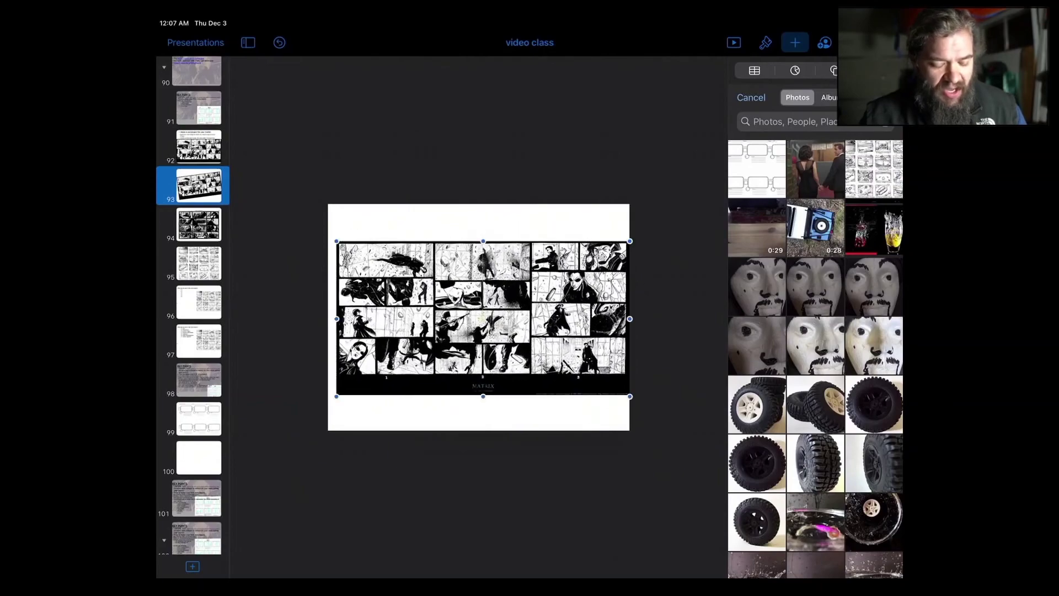
Select slide 99, then slide 96 with its six blank numbered lines beside a sample storyboard
{"action": "left_click", "coordinate": [199, 418]}
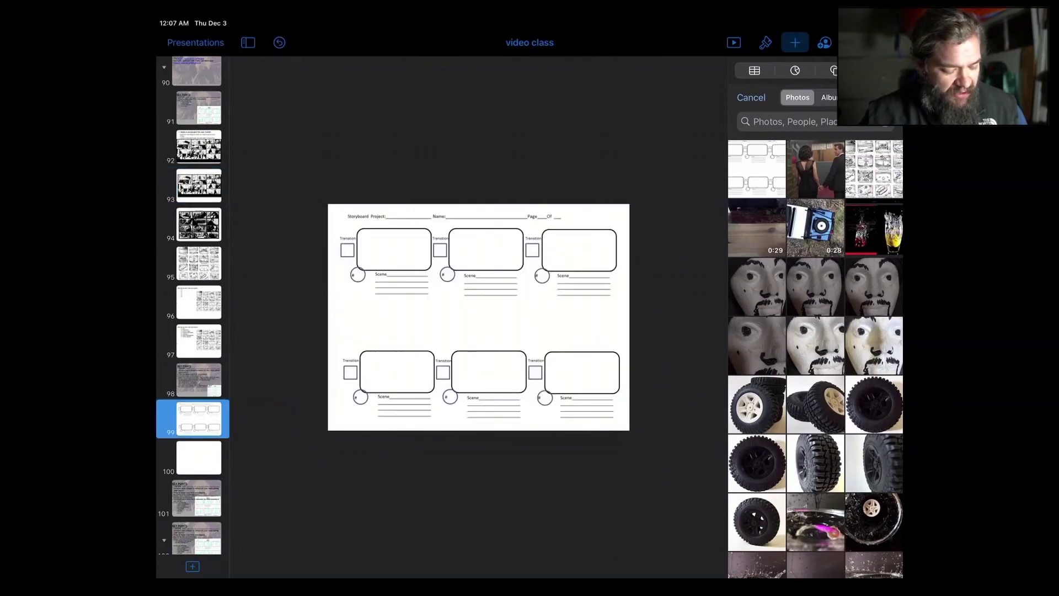
{"action": "left_click", "coordinate": [199, 302]}
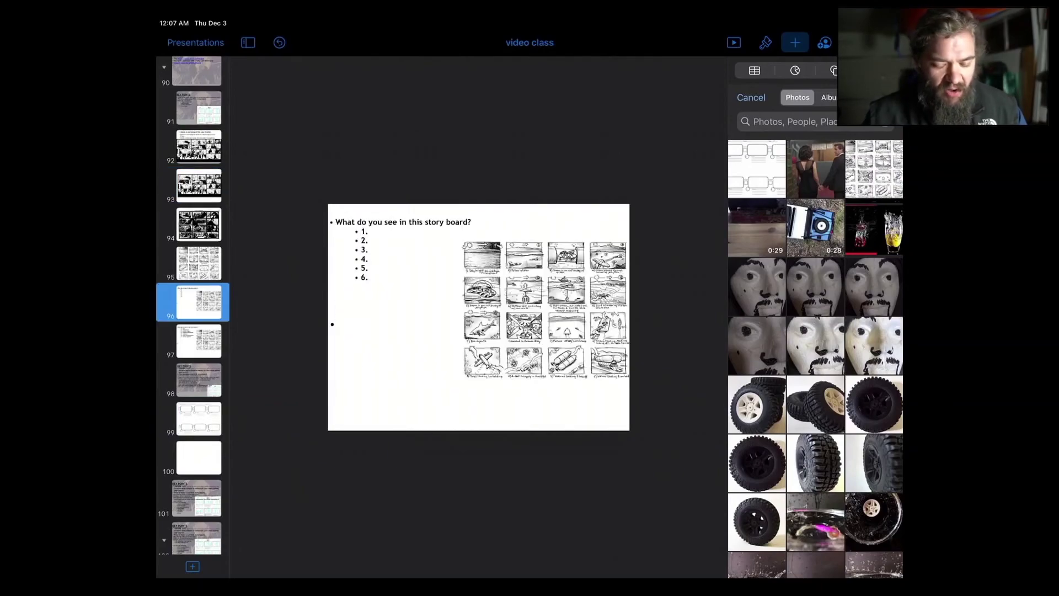